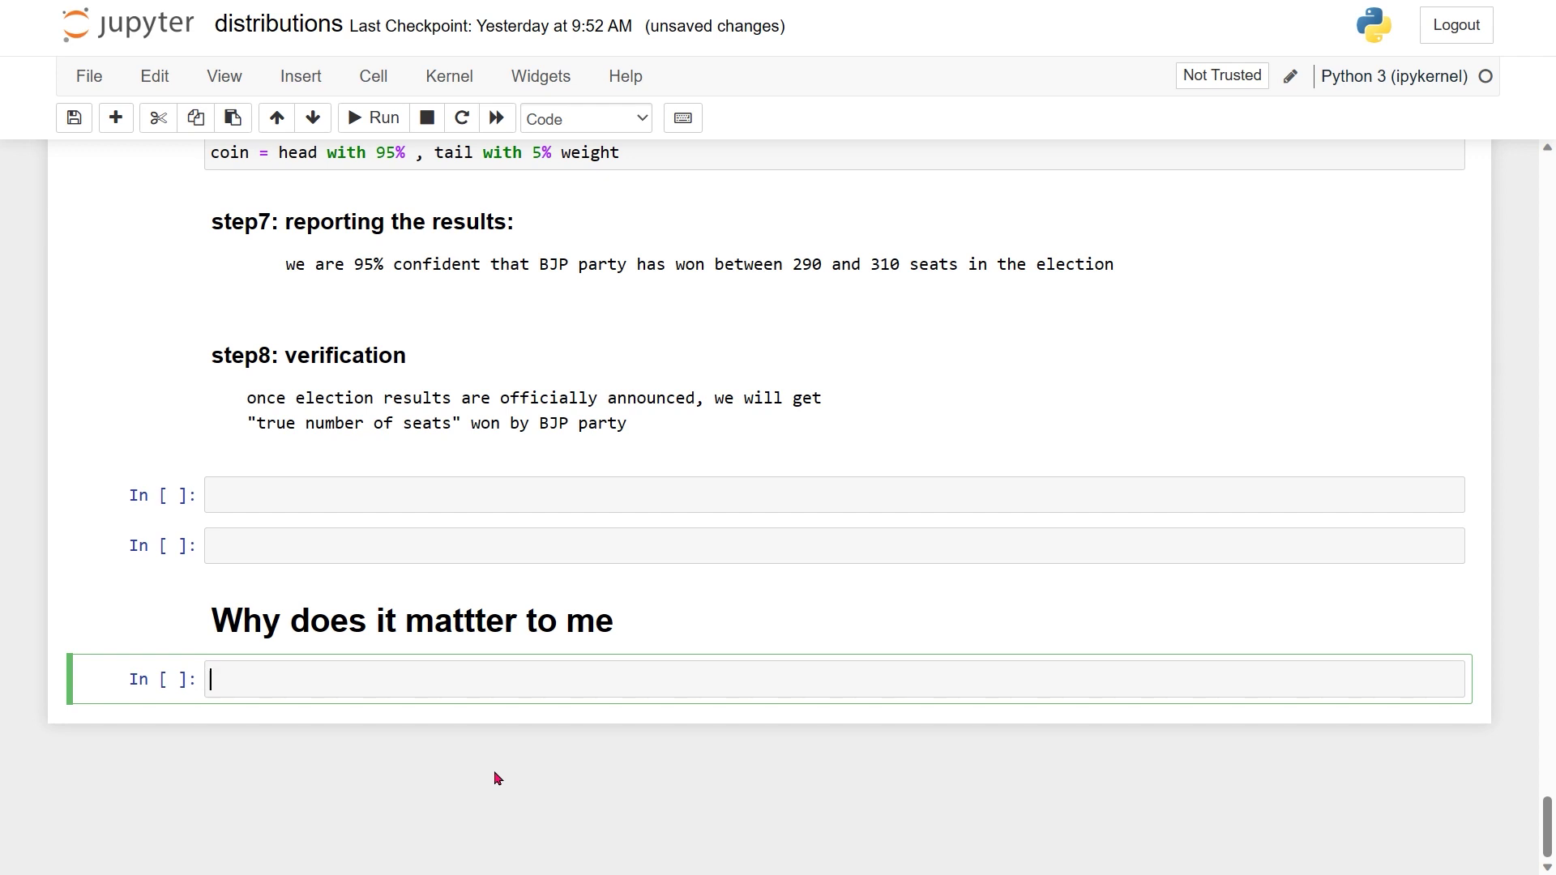
Step: Write "performance of the model" in the empty last cell and render it as a level-3 Markdown heading
type("performanceo")
key("BackSpace")
key("BackSpace")
type("fo")
key("BackSpace")
key("BackSpace")
type("of the model")
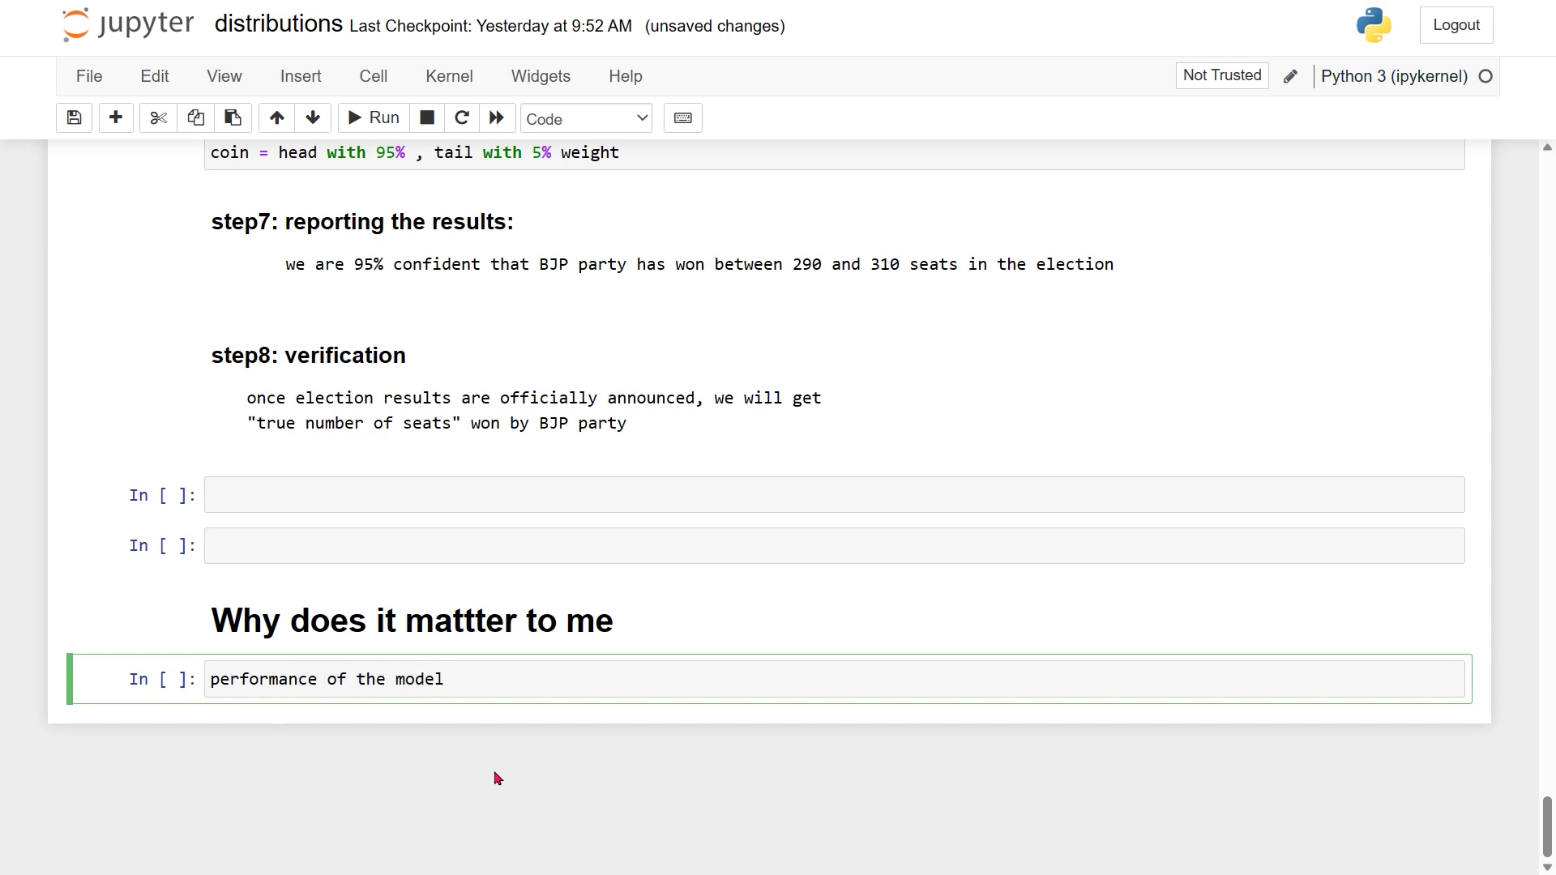
key("Escape")
key("3")
key("shift+Return")
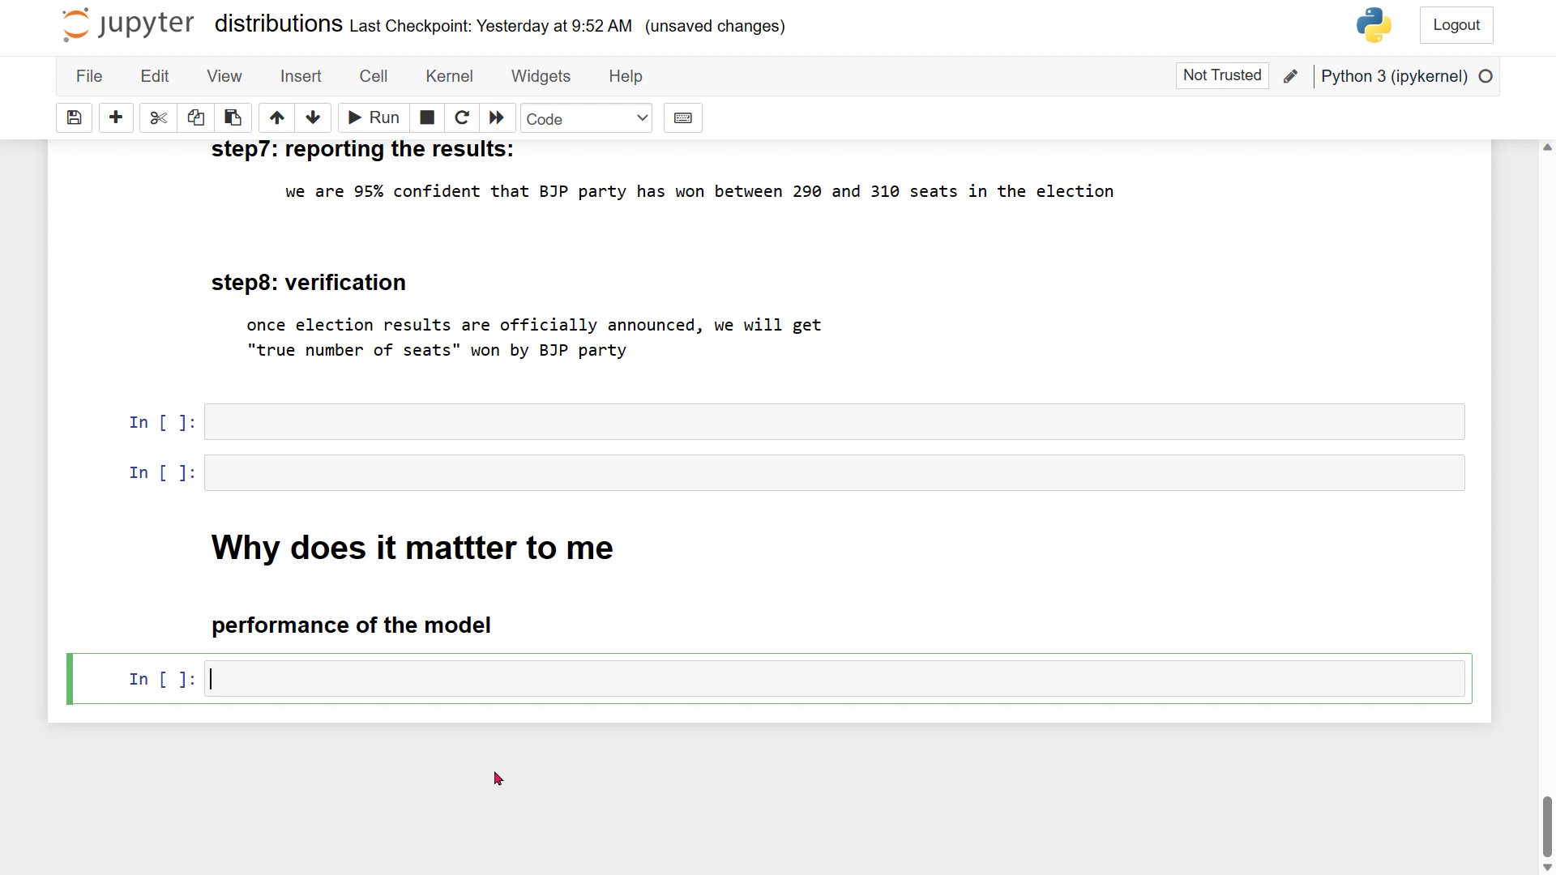
Step: Start a note with "1. Mean Squared error MSE:" and an indented line "regression model, 95%" beneath it
type("1. Meas")
key("BackSpace")
type("n Squared error MSE")
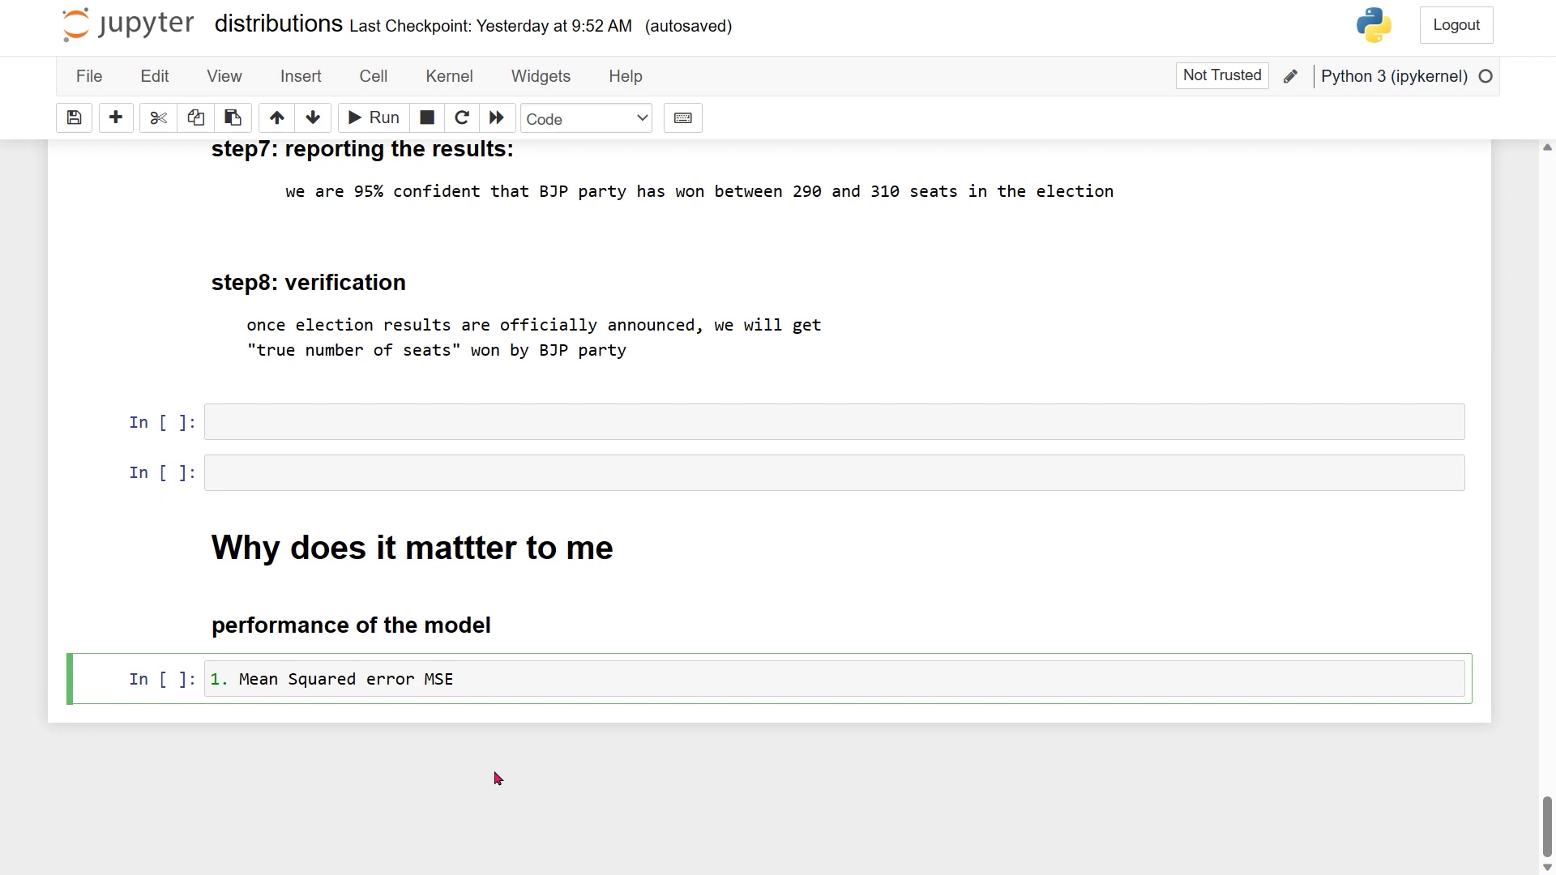
type(":")
key("Return")
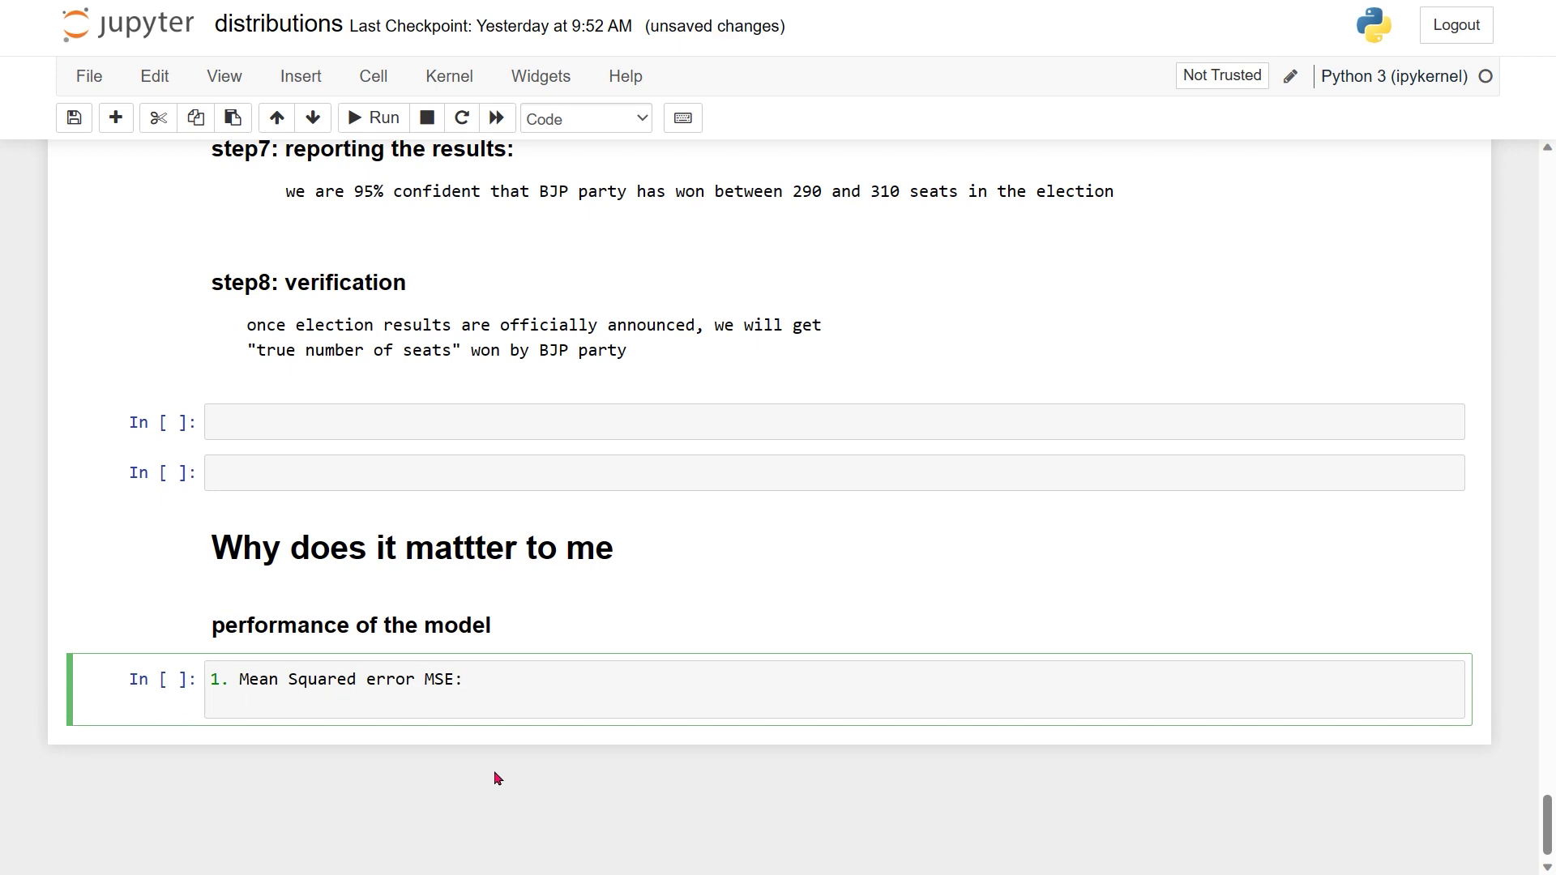
type("regression model,")
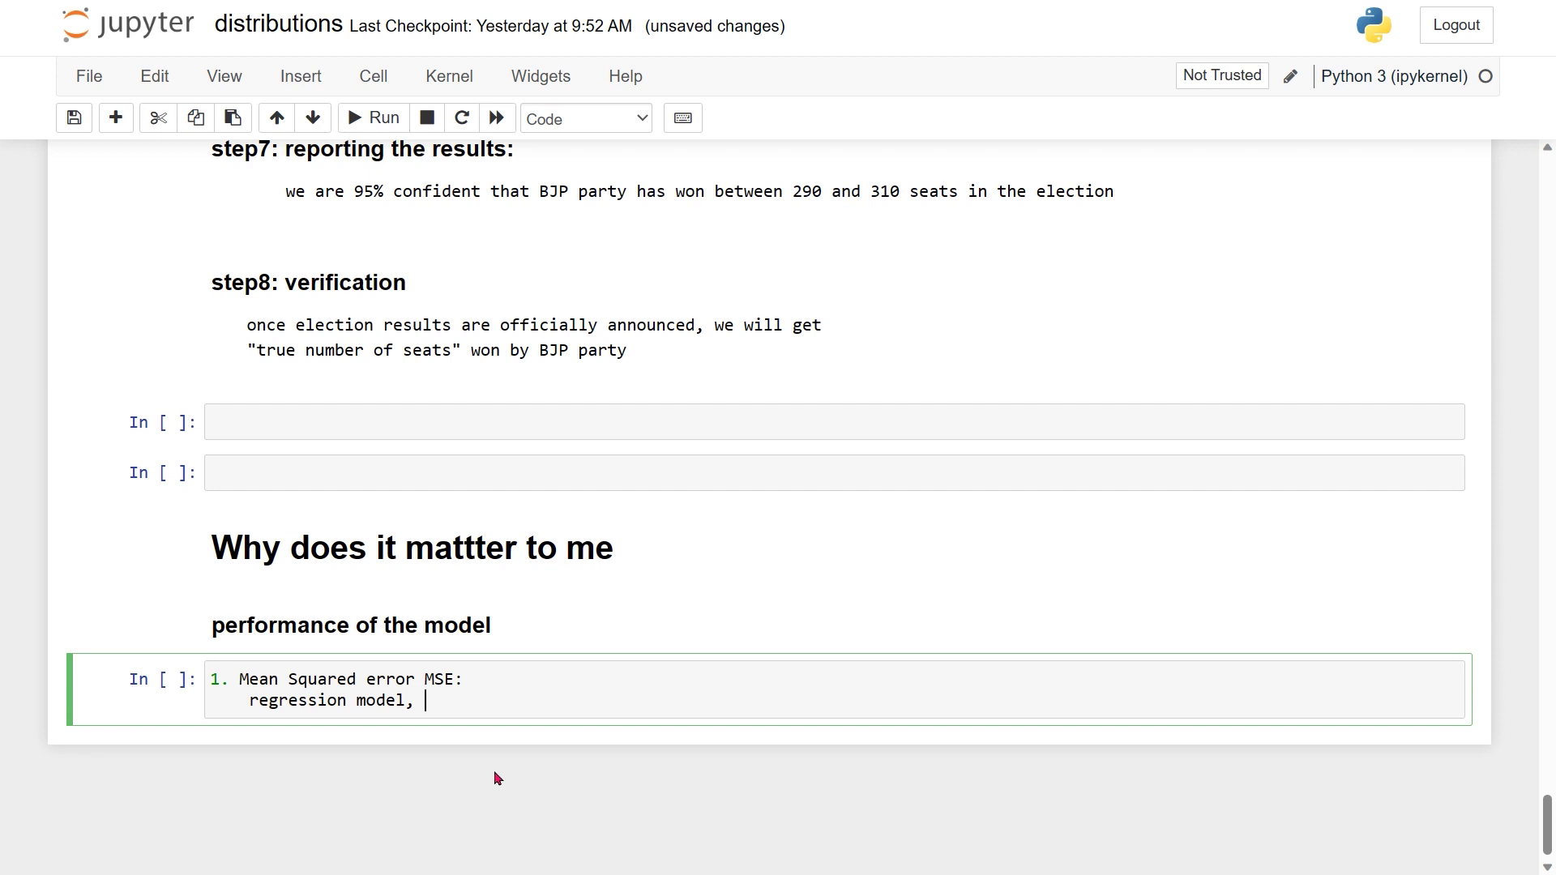
type("95%")
key("Return")
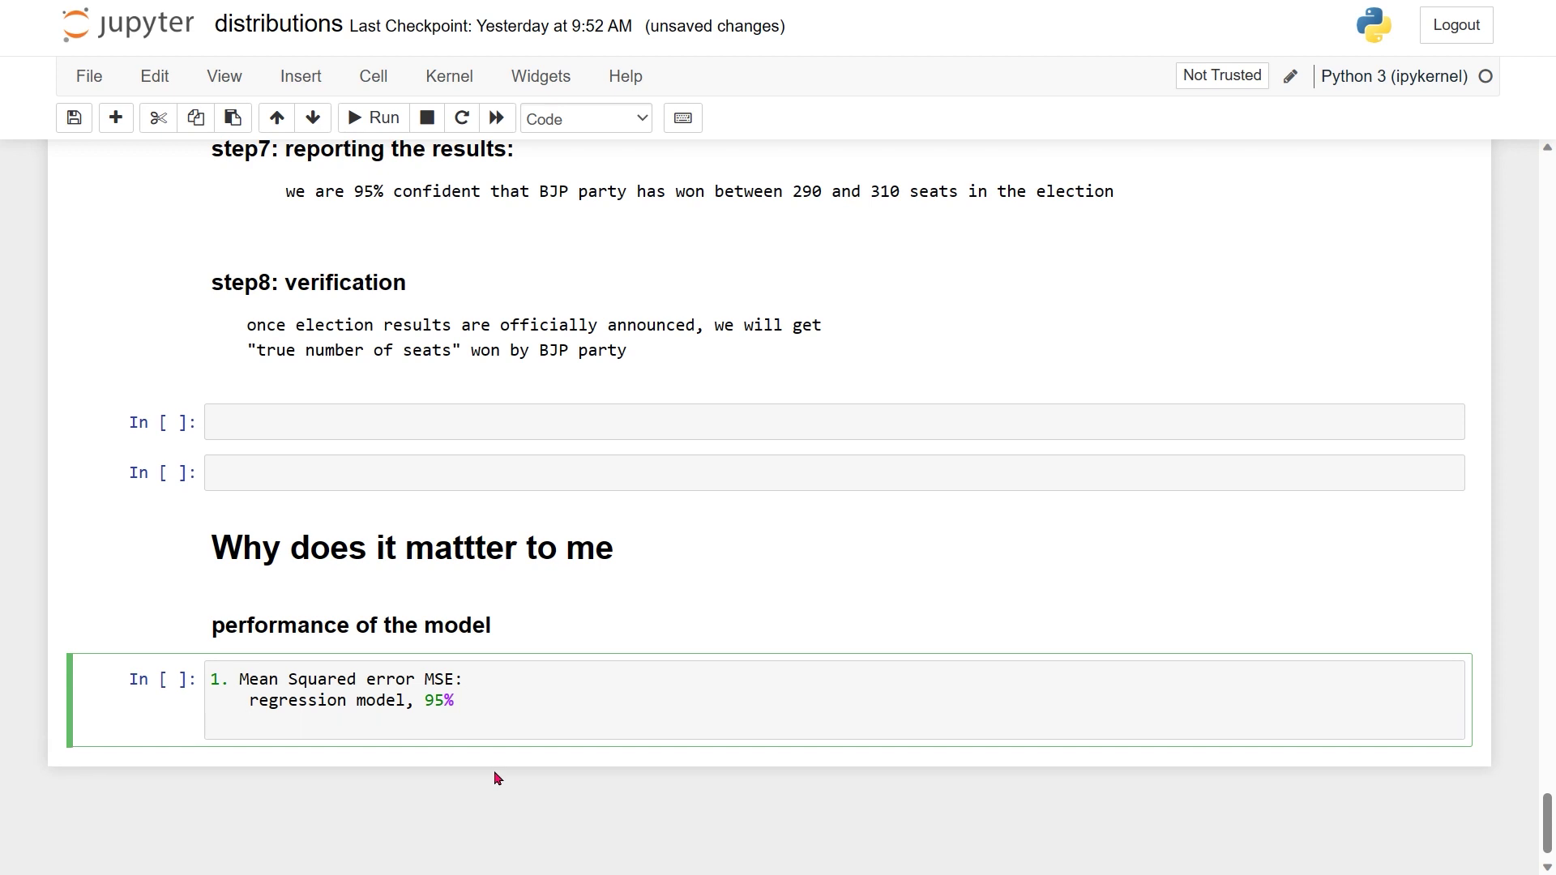
Step: Add the interval "[0.14, 0.42]" to the Mean Squared error note, separated by a blank line
key("Return")
type("[")
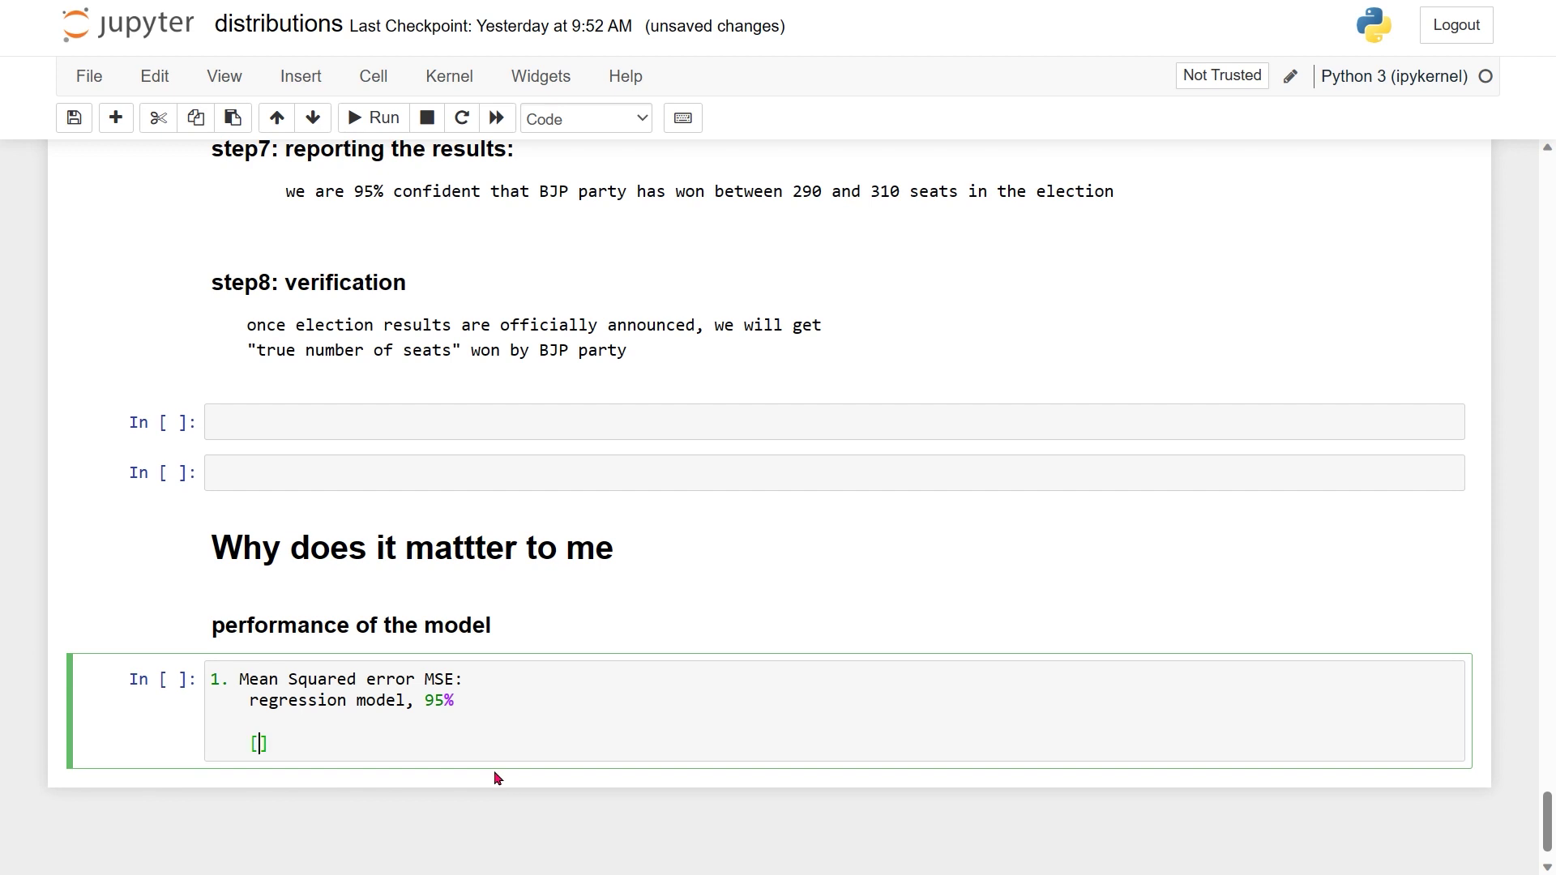
type("014, 0.42")
left_click(275, 746)
type(".")
key("super")
mouse_move(925, 863)
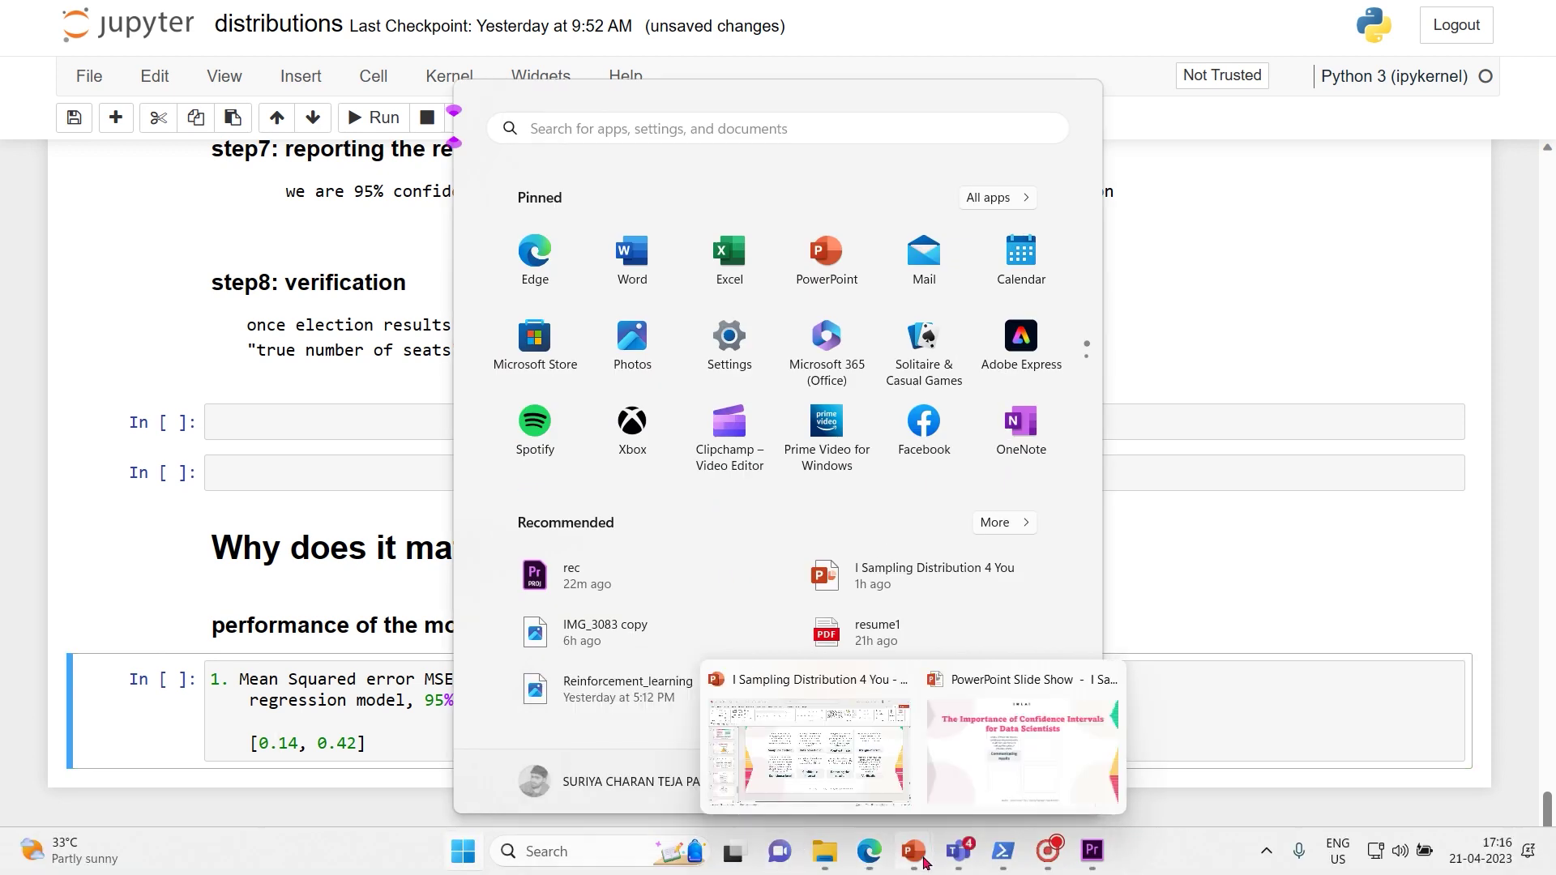
left_click(398, 652)
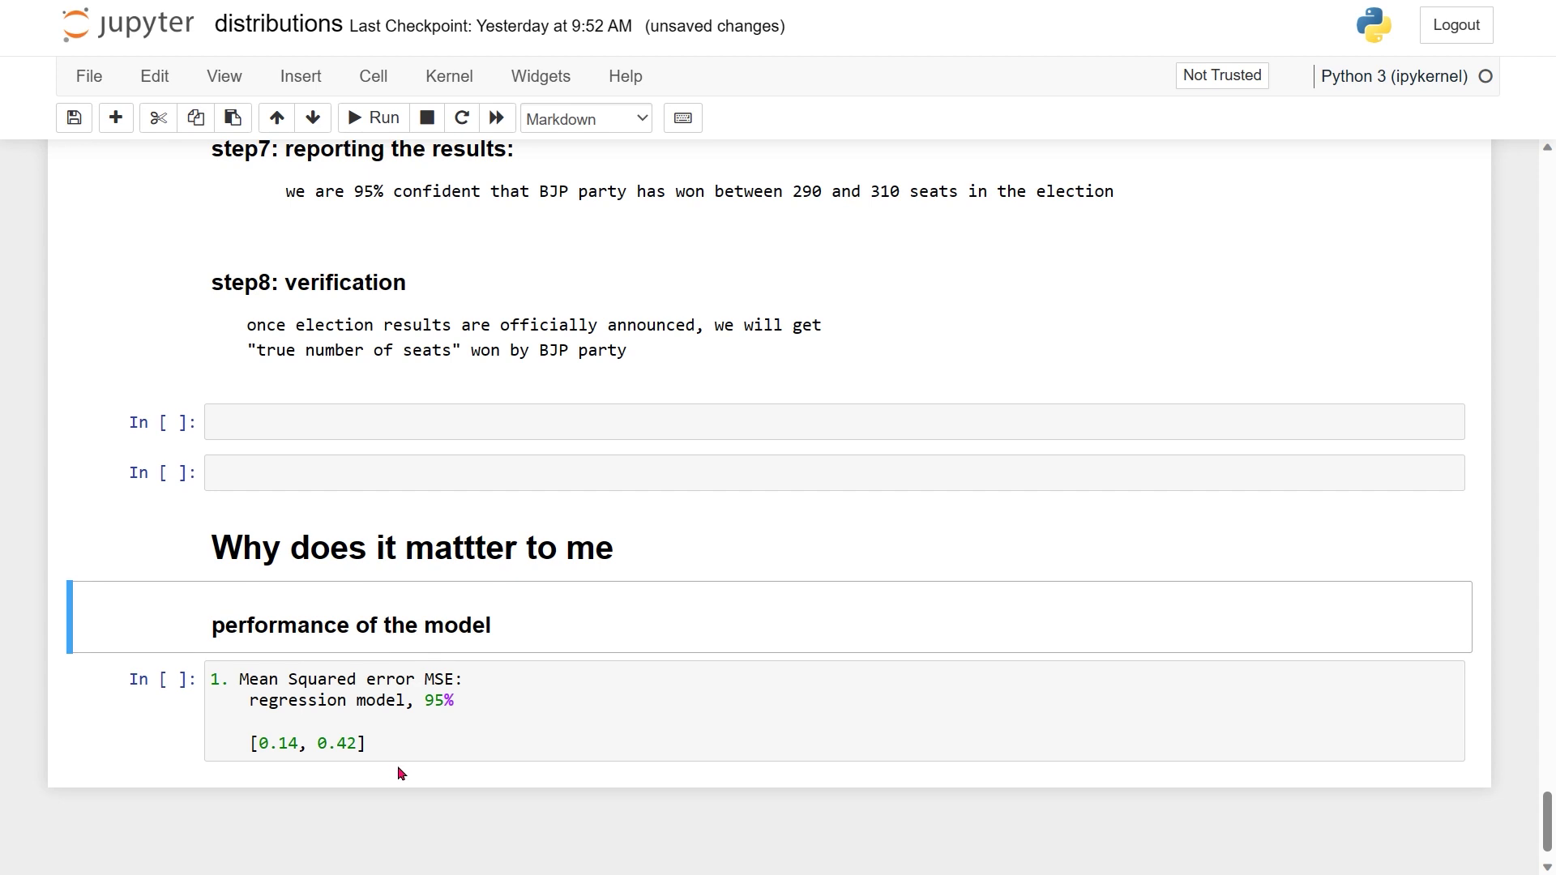
Step: Convert the Mean Squared error cell to Markdown with a level-4 heading and render it
left_click(427, 745)
key("4")
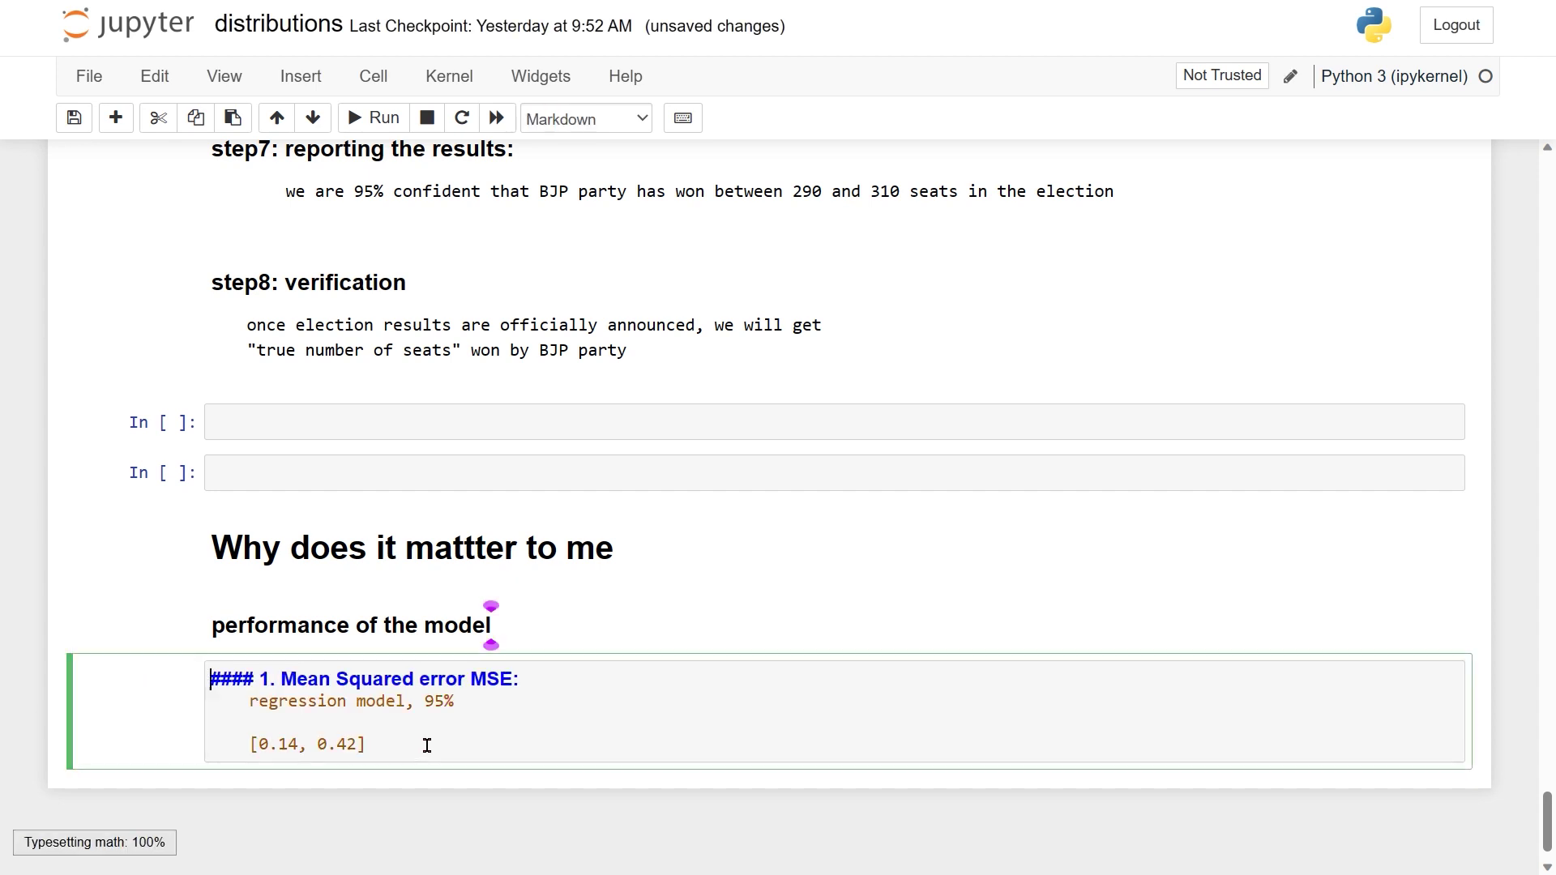
key("shift+Return")
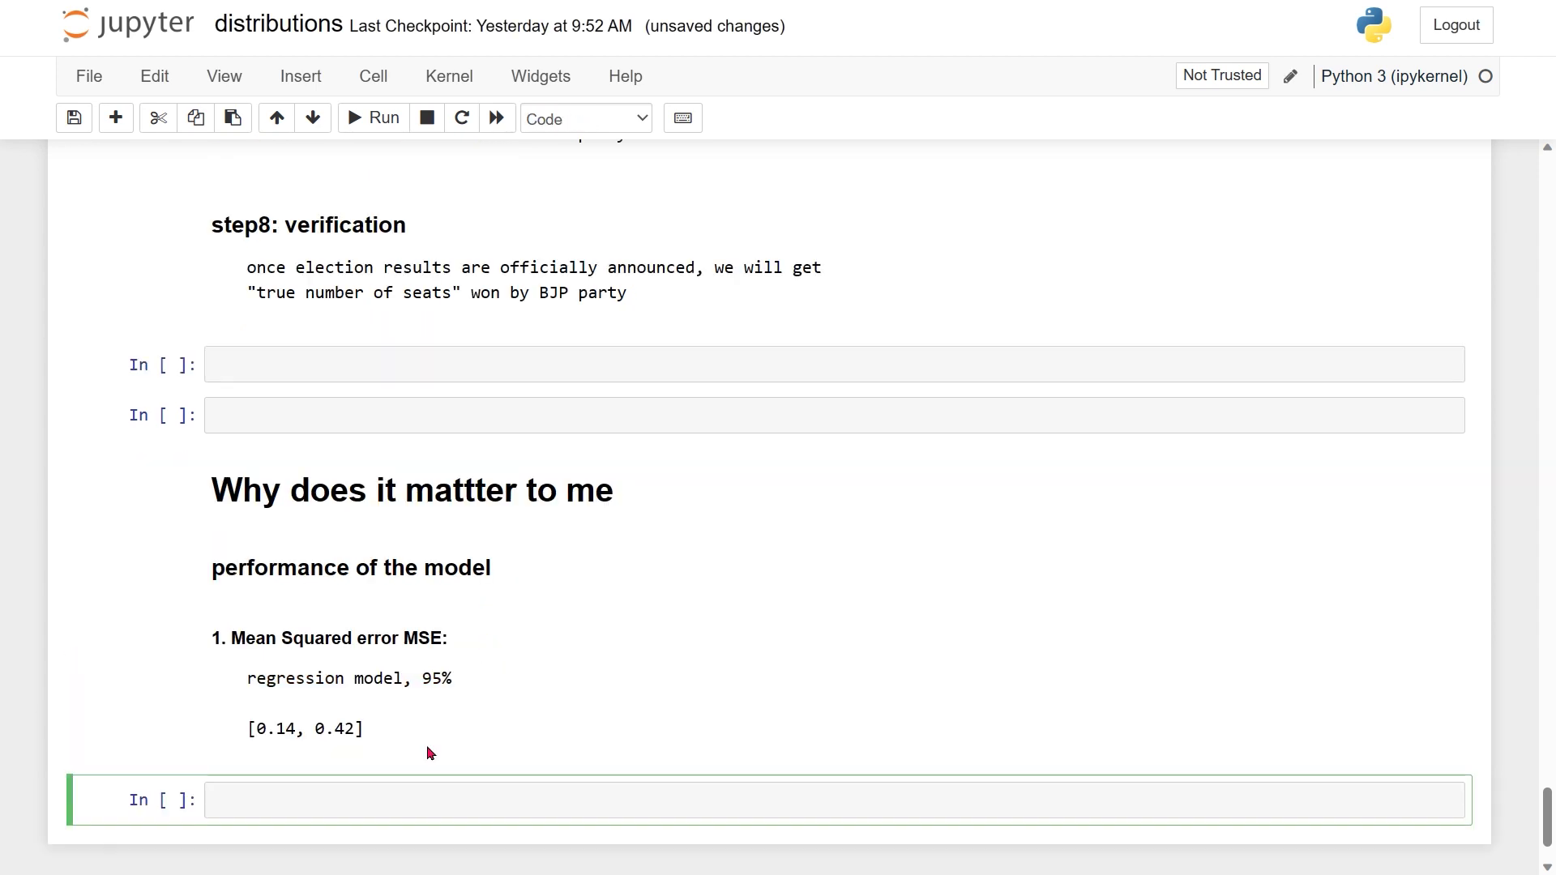
Step: Add "2. Accuracy" below the Mean Squared error note as a rendered level-4 Markdown heading
type("2. Accuar")
type("acy")
key("Escape")
key("4")
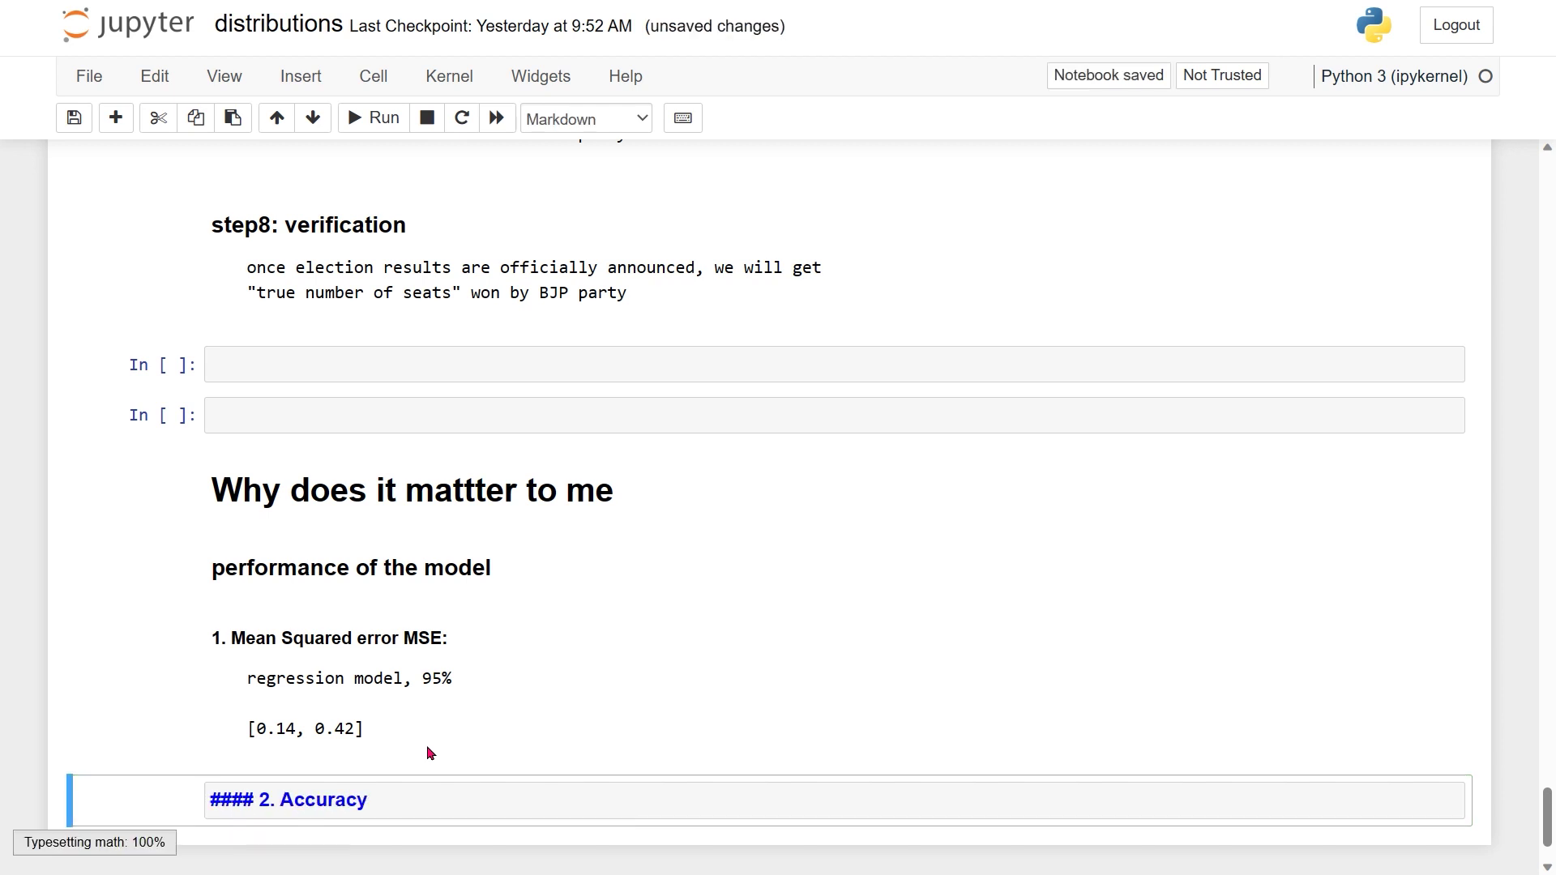
key("shift+Return")
Step: Add "3. Precision" below the Accuracy heading as a rendered level-4 Markdown heading
type("3.")
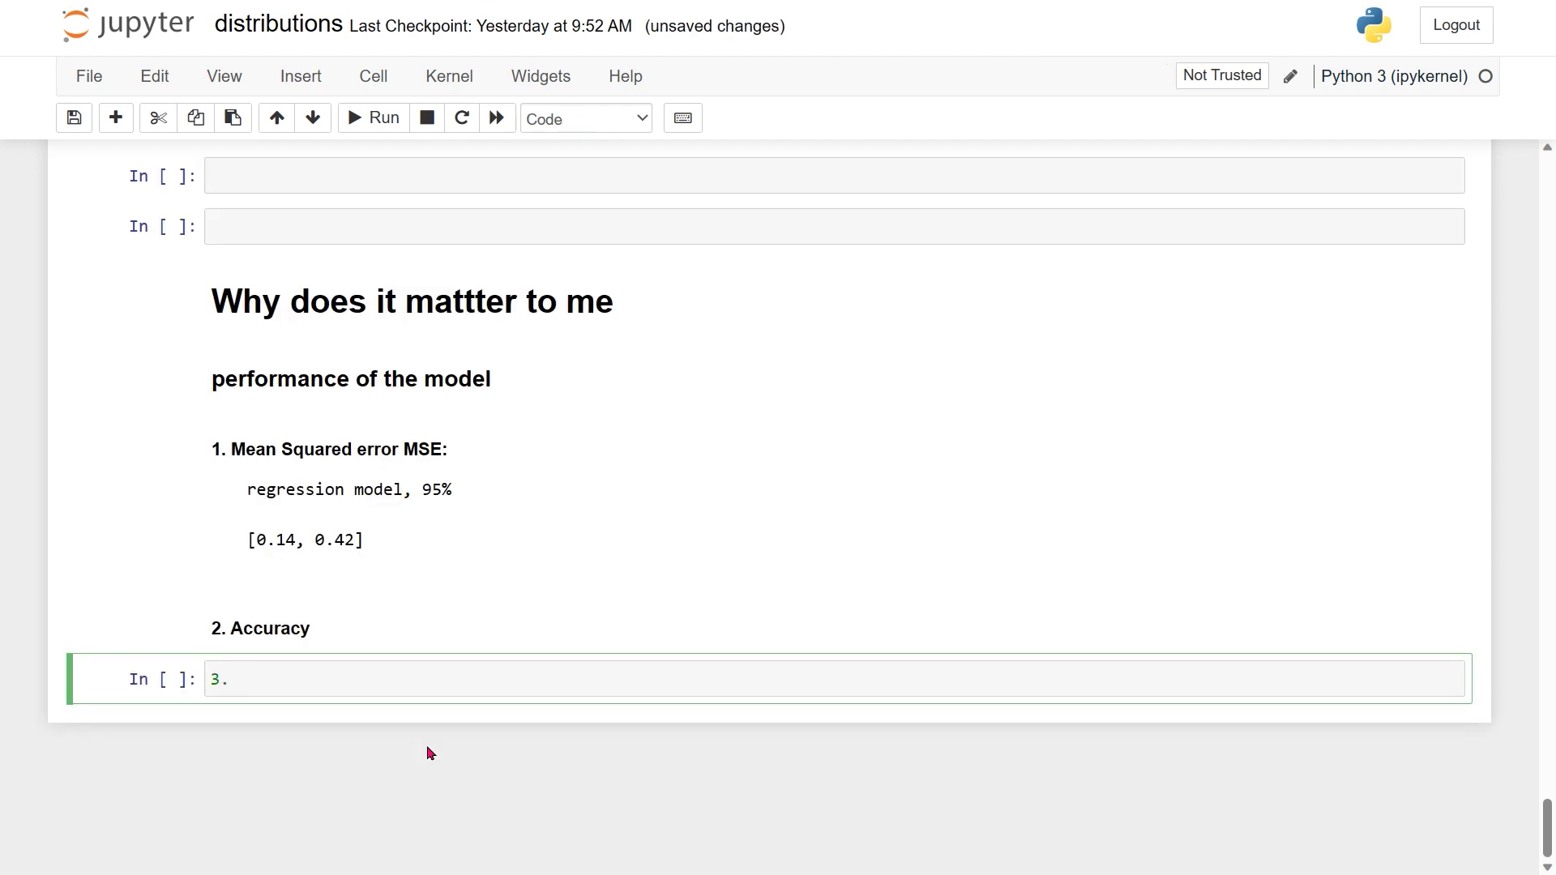
type(" Precision")
key("Escape")
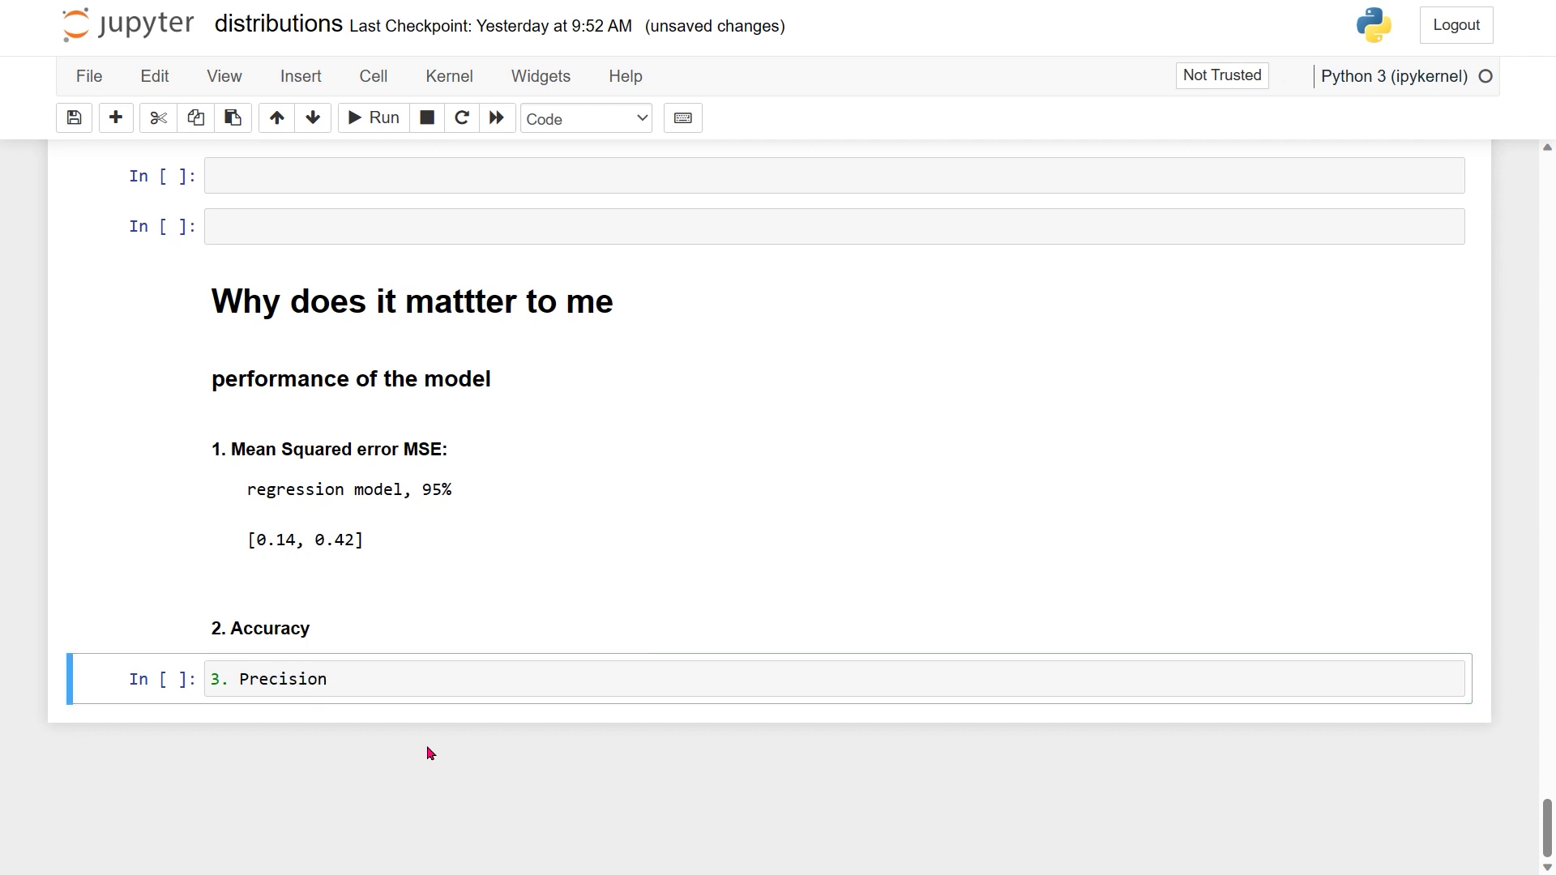
key("3")
key("4")
key("shift+Return")
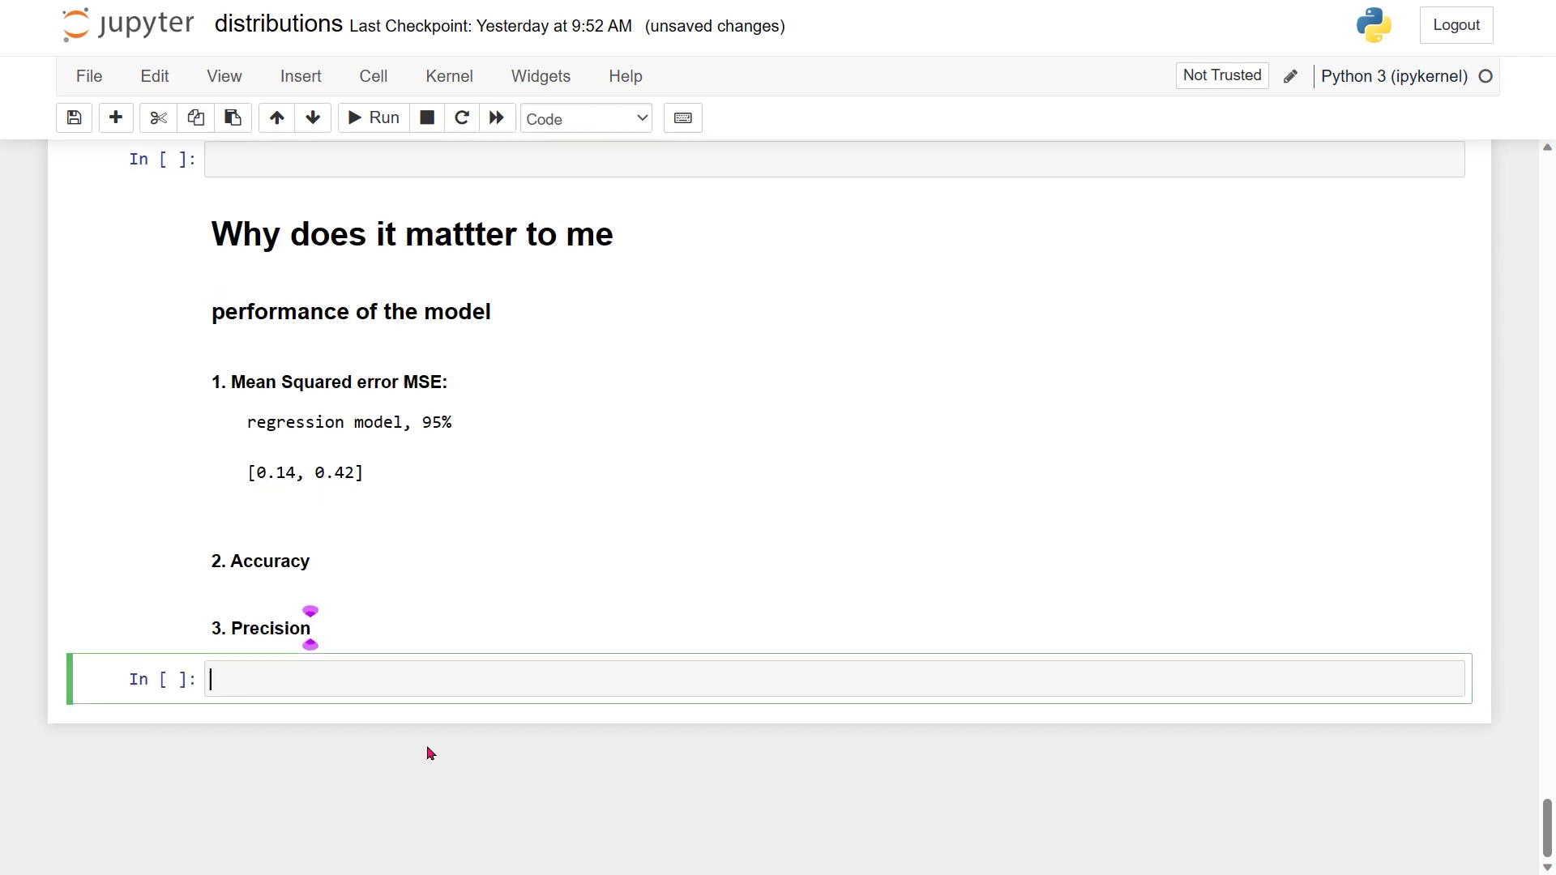
Step: Add "4. F1score" below the Precision heading as a rendered level-4 Markdown heading
type("4. F1score")
key("Escape")
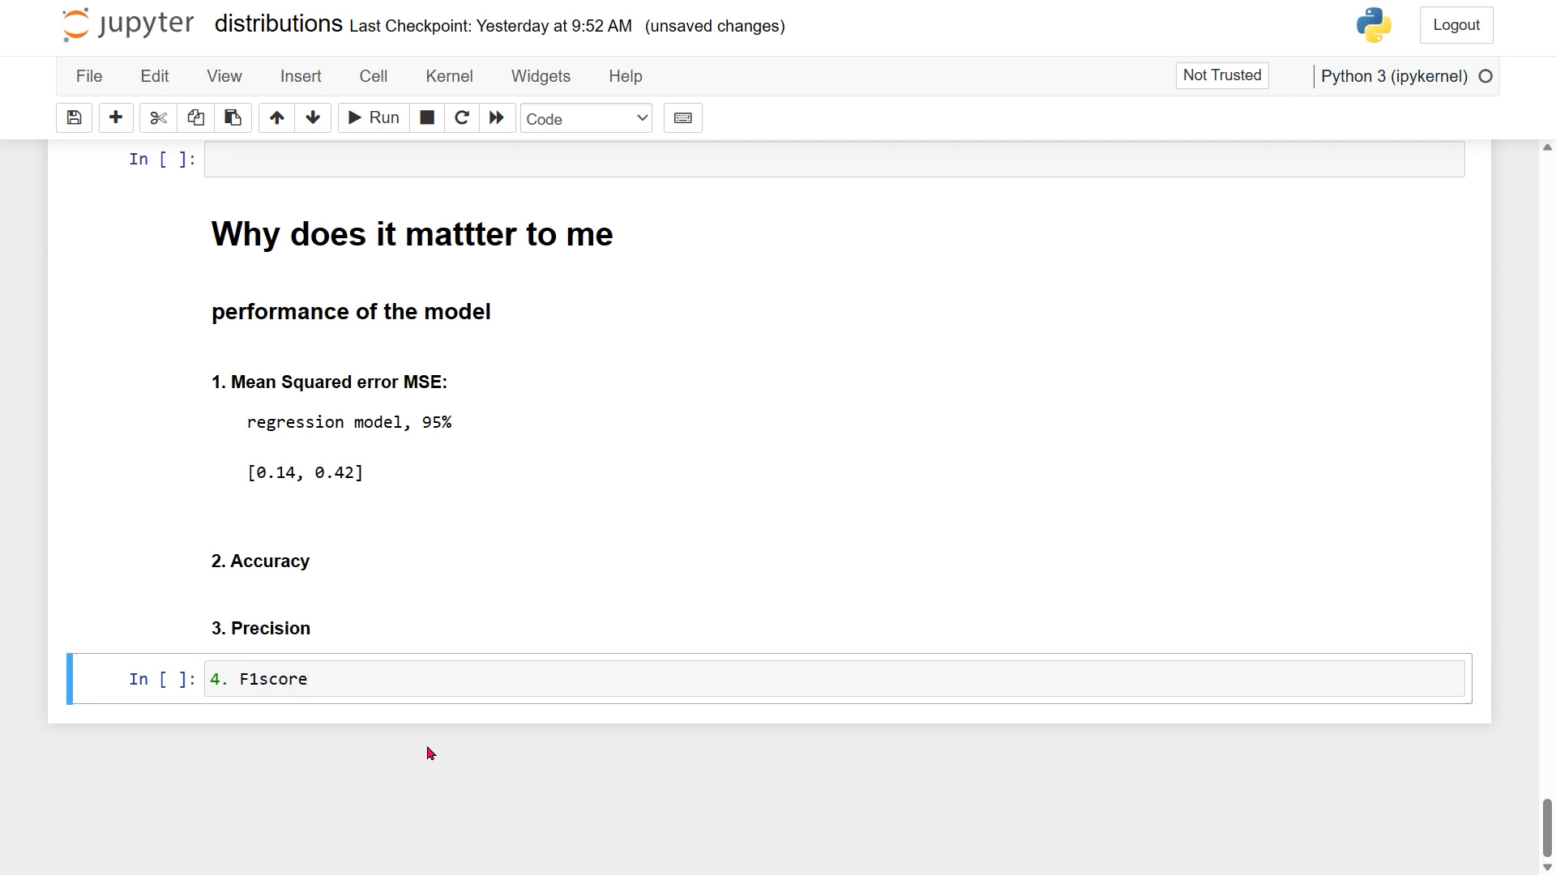
key("4")
key("shift+Return")
Step: Add "5.AUC-ROC`" below the F1score heading as a rendered level-4 Markdown heading
type("5.")
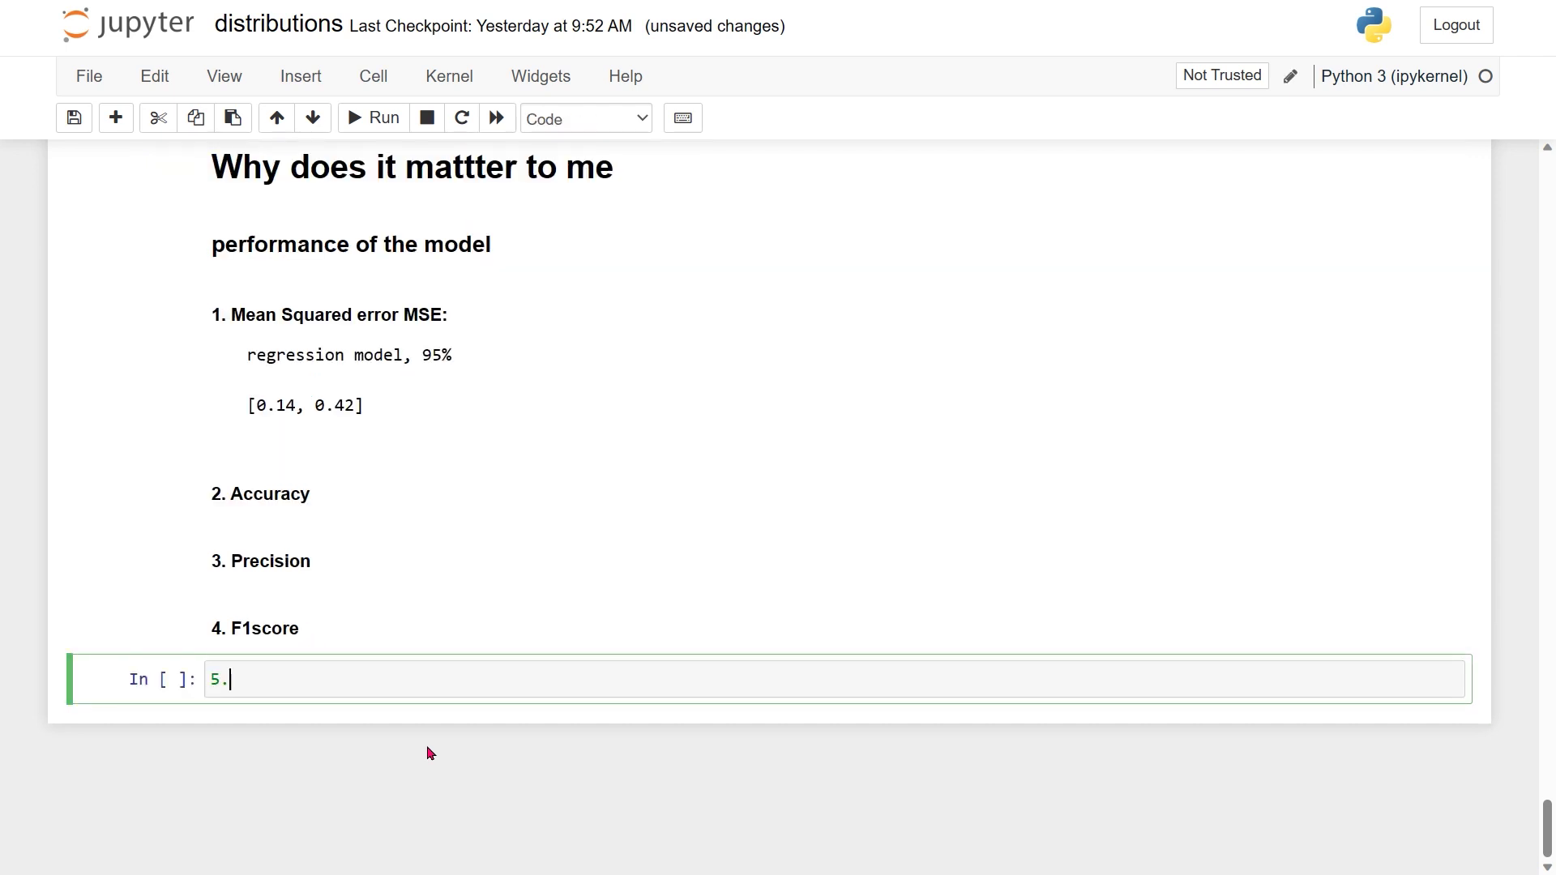
type("AUC-ROC`")
key("Escape")
key("4")
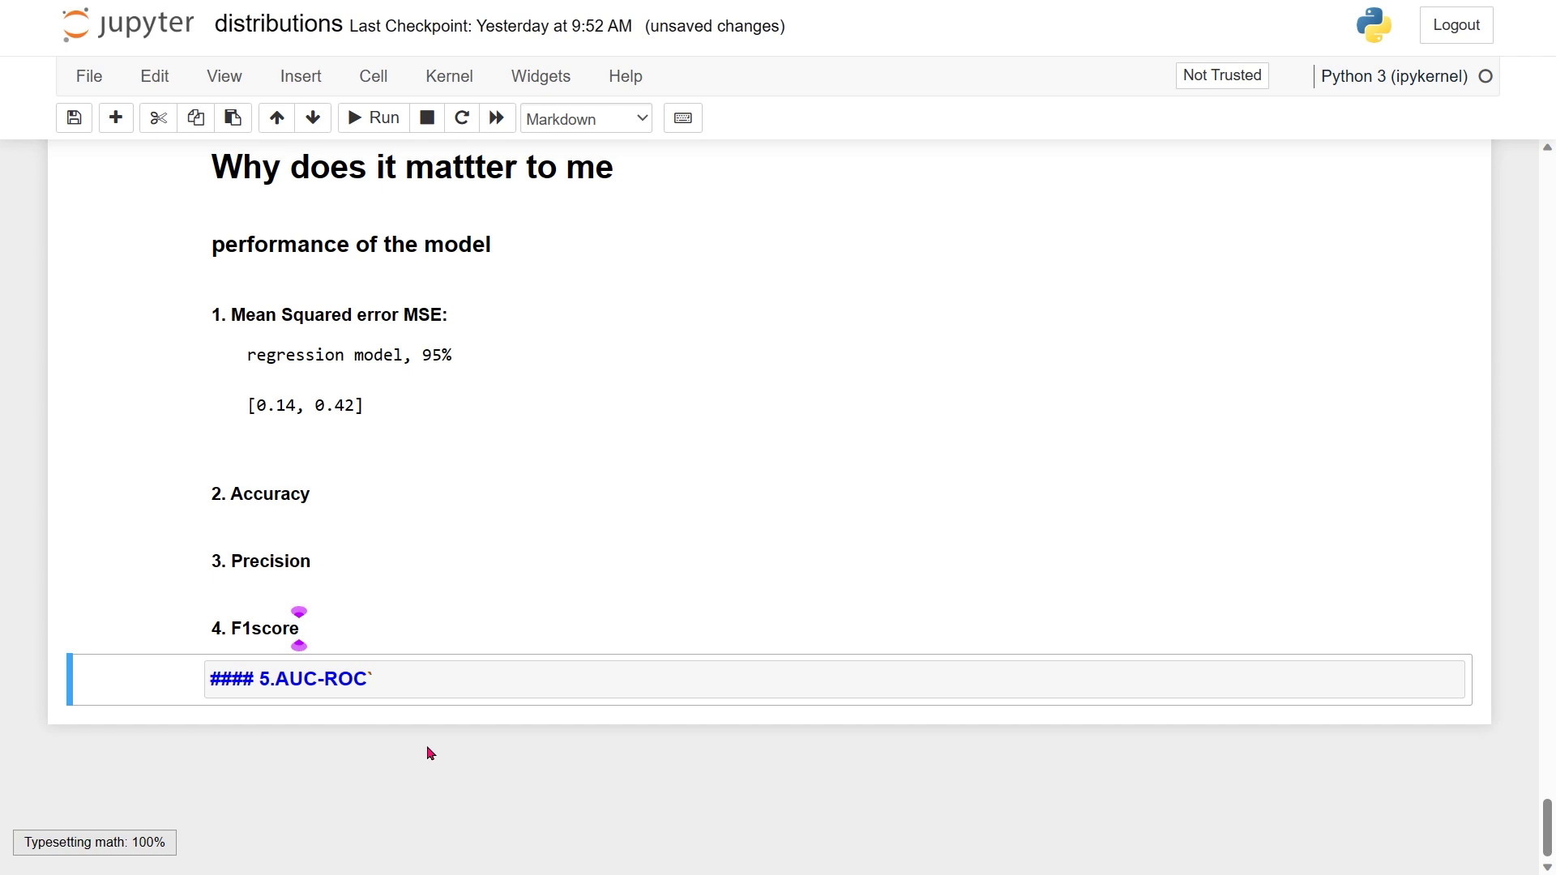
key("shift+Return")
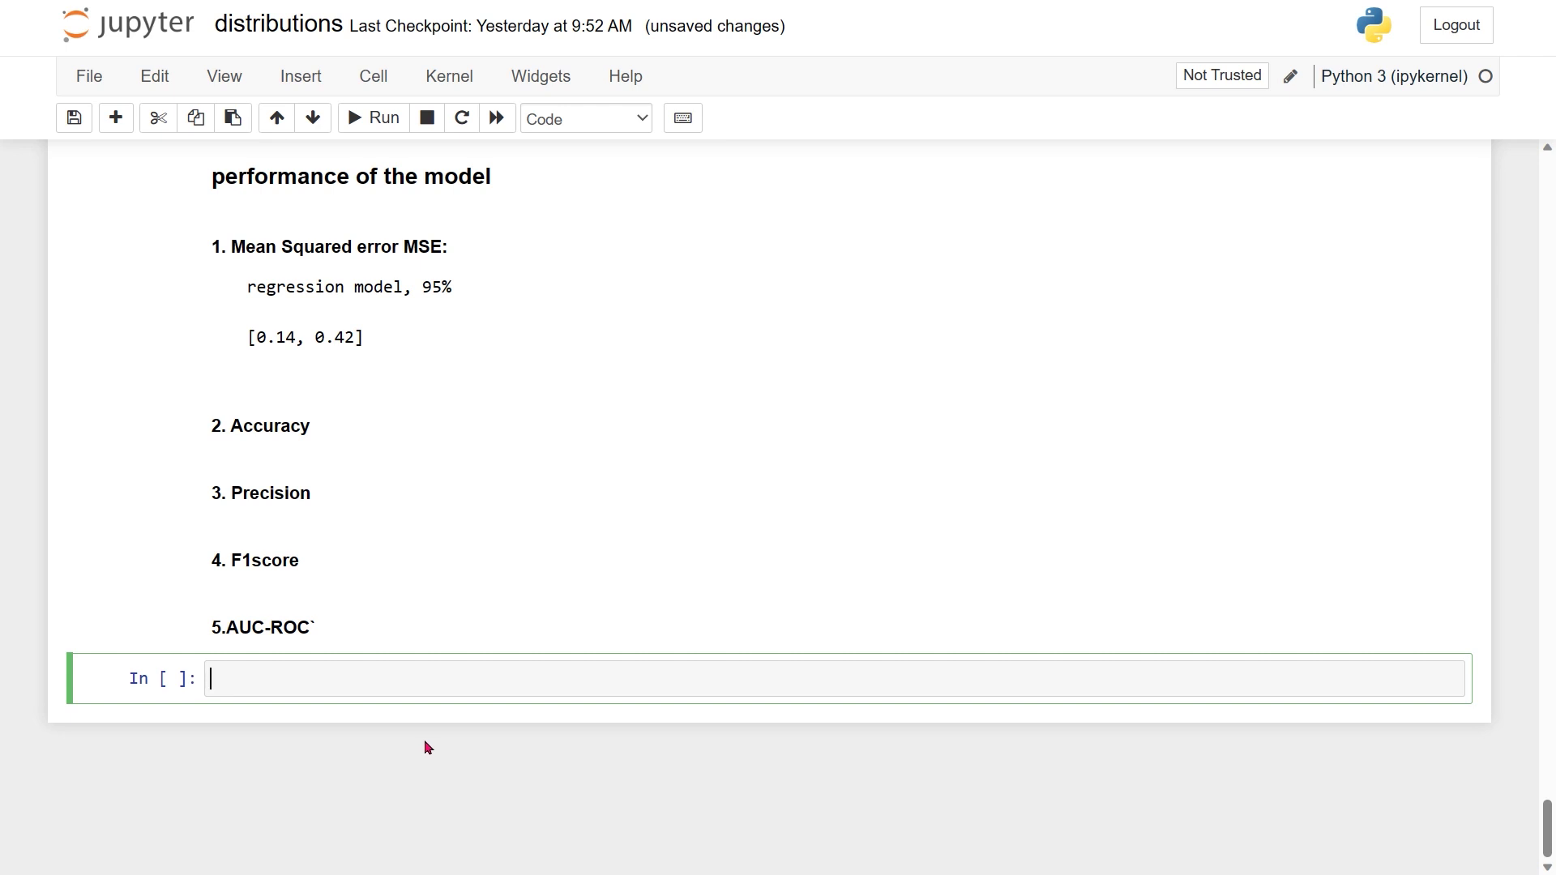
Step: Reopen the Accuracy cell, add a colon to its heading and write "Classificatio models," on an indented line beneath
double_click(423, 466)
double_click(423, 467)
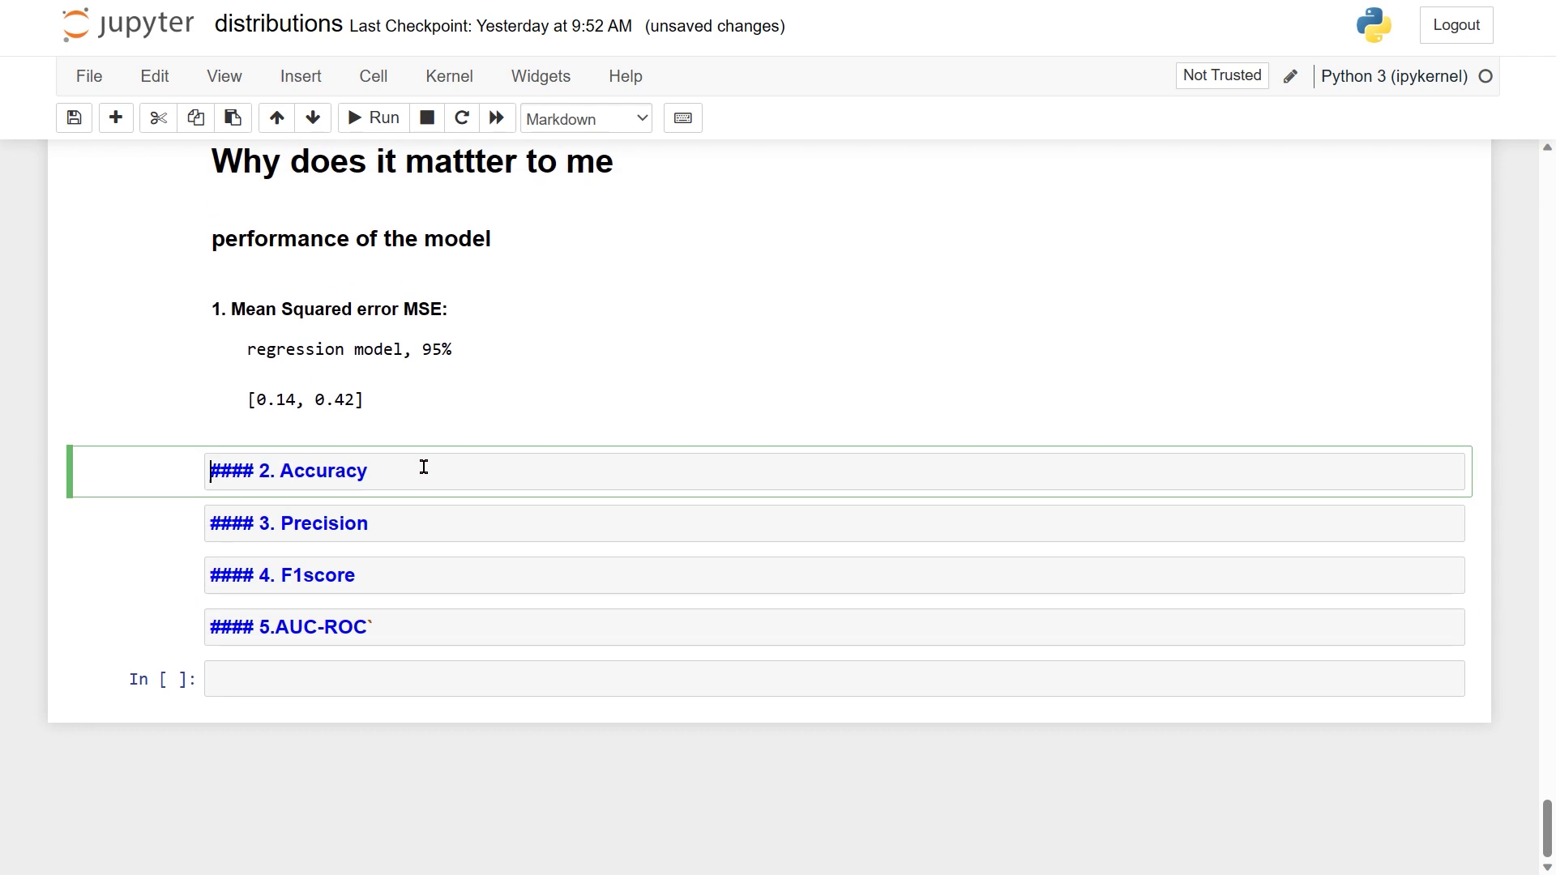
type(":")
key("Return")
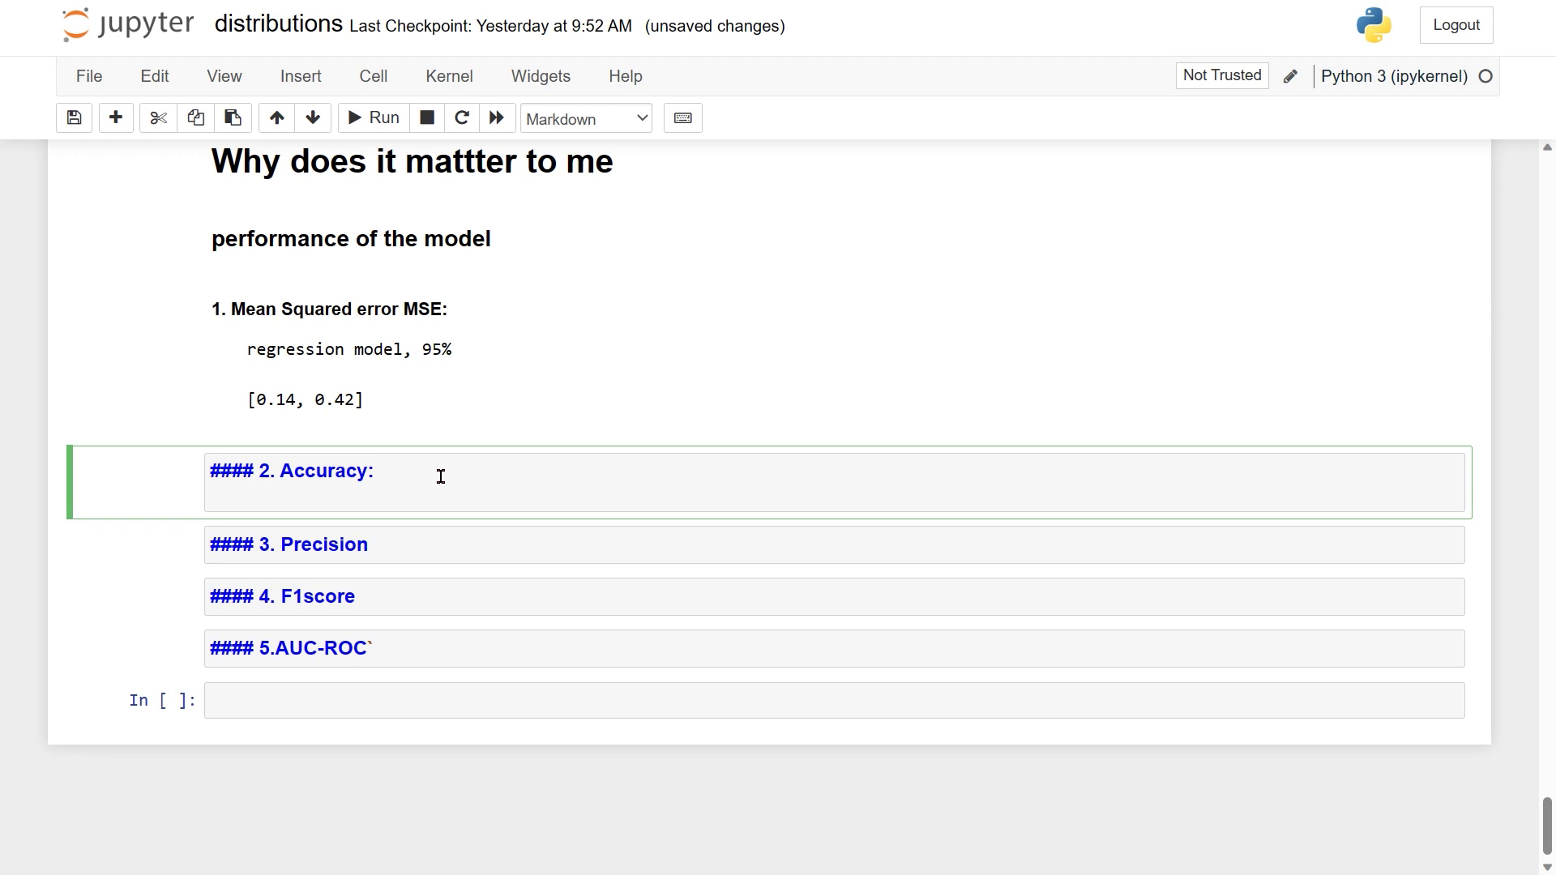
type("Classificatio moede")
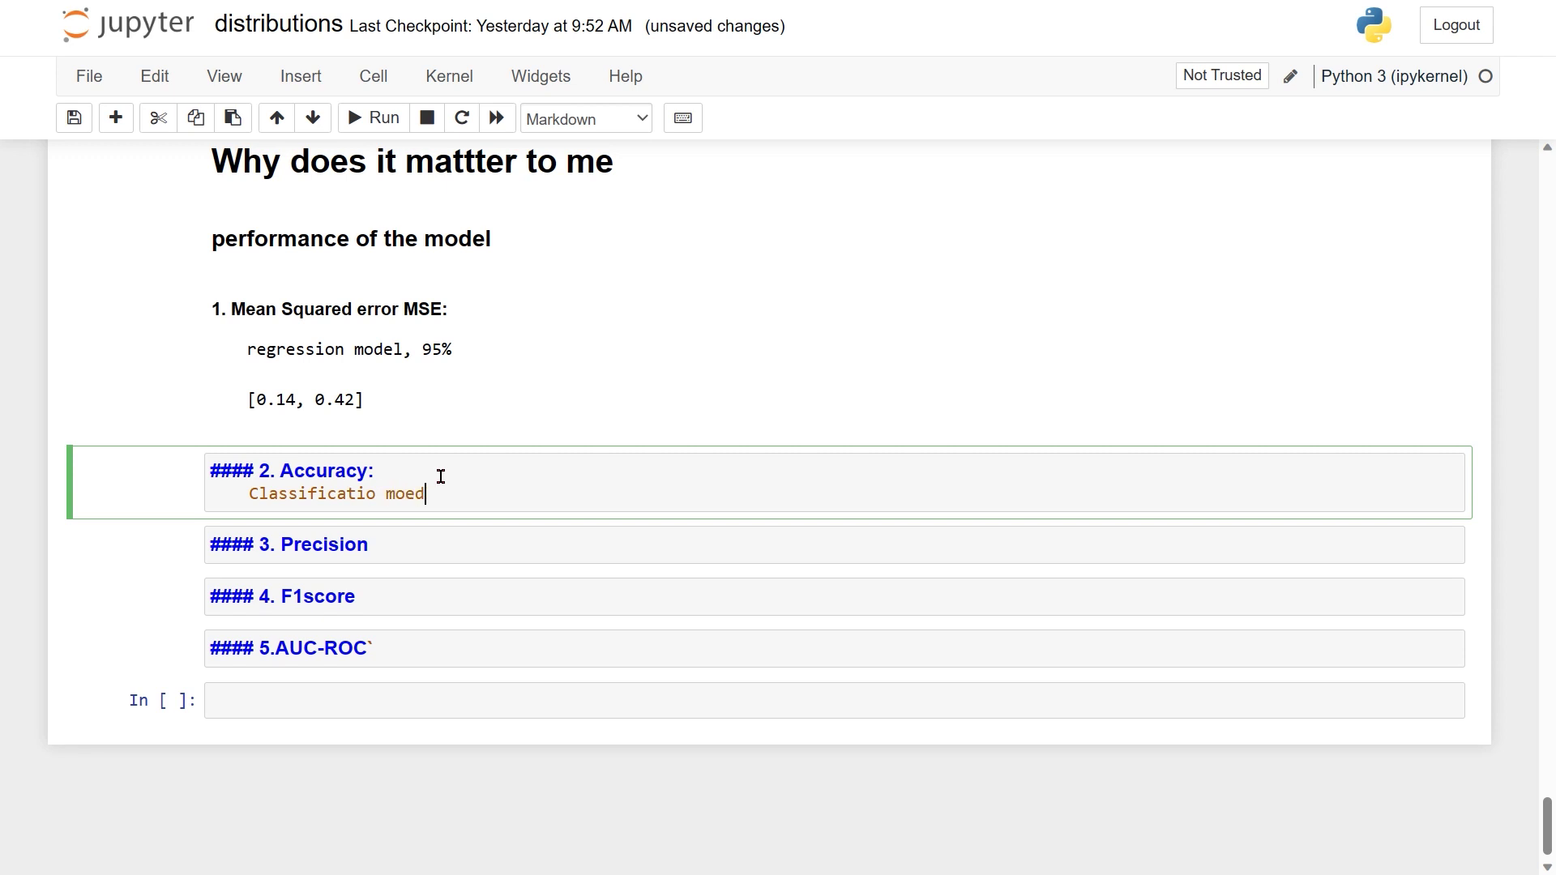
key("BackSpace")
key("BackSpace")
type("dels,")
key("Return")
Step: Add the line "[0.82, 0.960, 95% confident that the true accuracy of the model lies between 0.82 and o.96" to the Accuracy note
type("[")
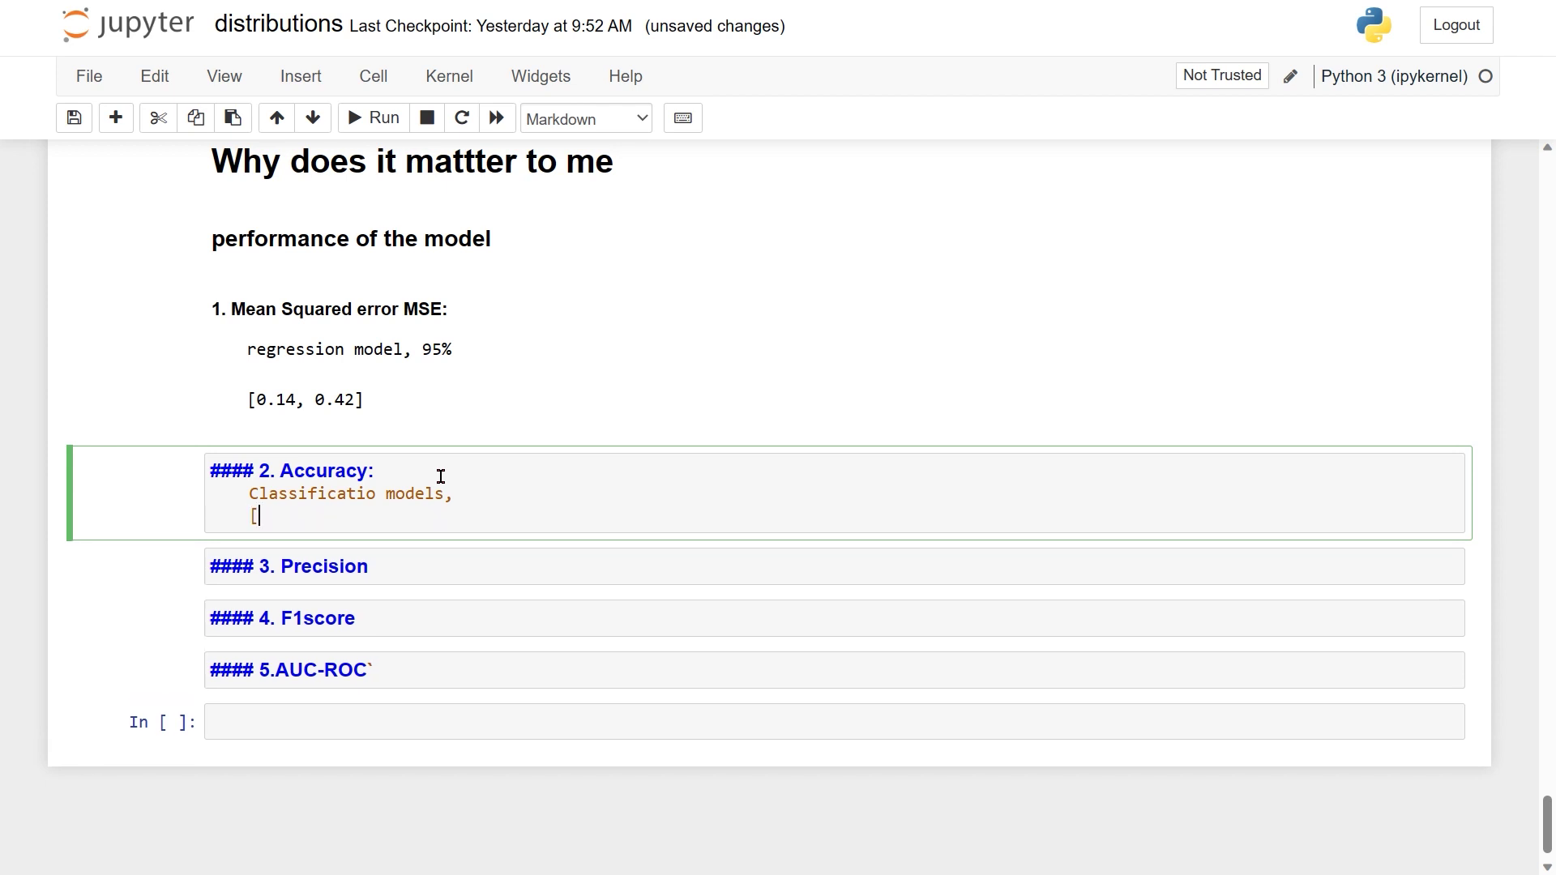
type("0.82, 0.960, 95% confiden")
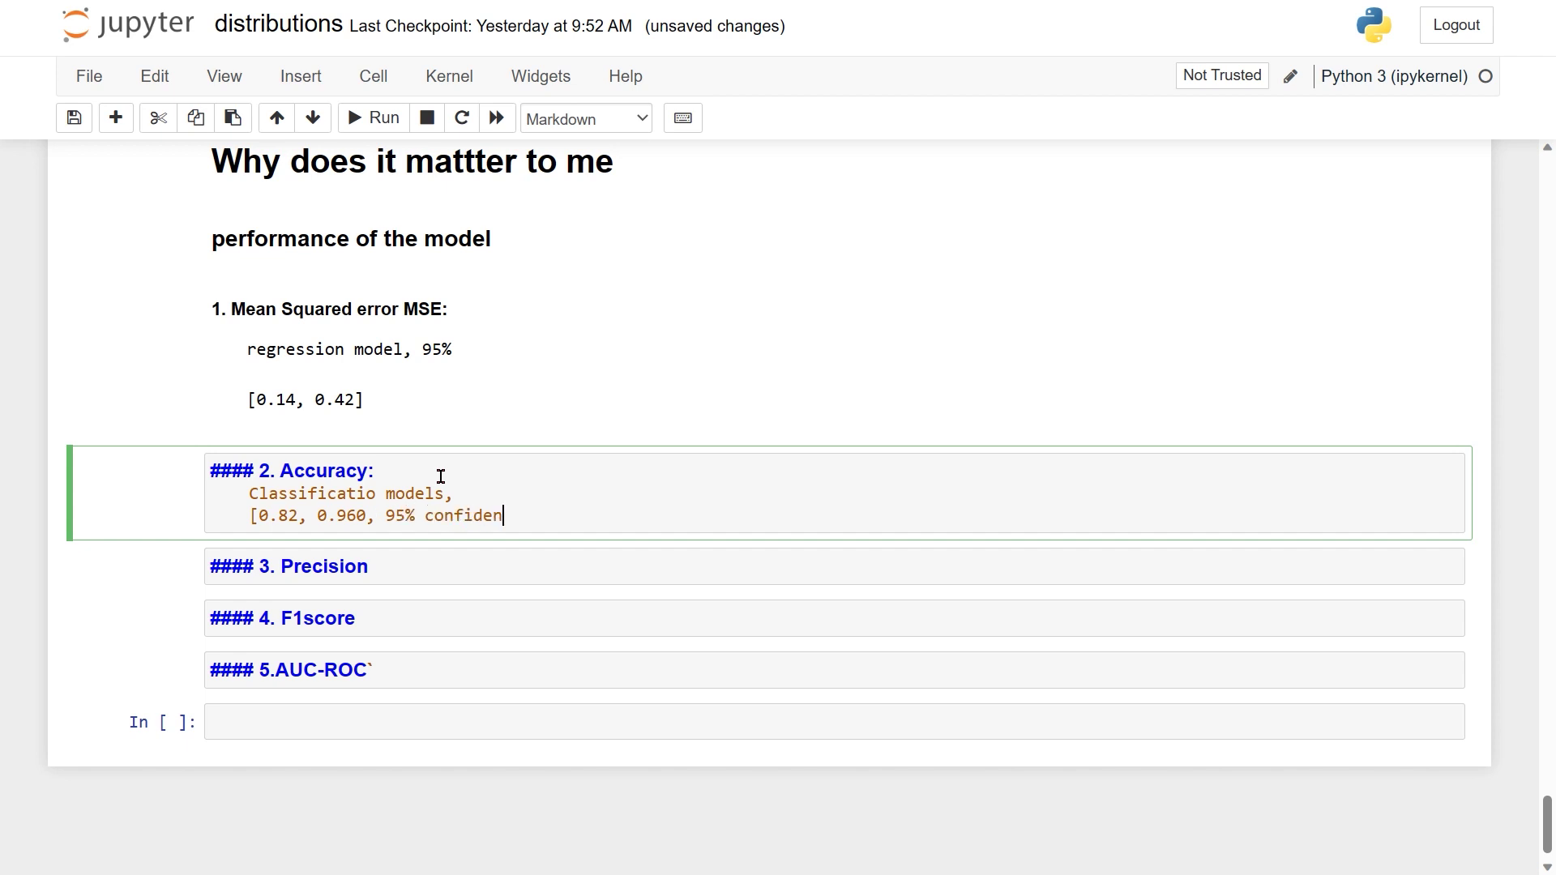
type("t that the true accuracy")
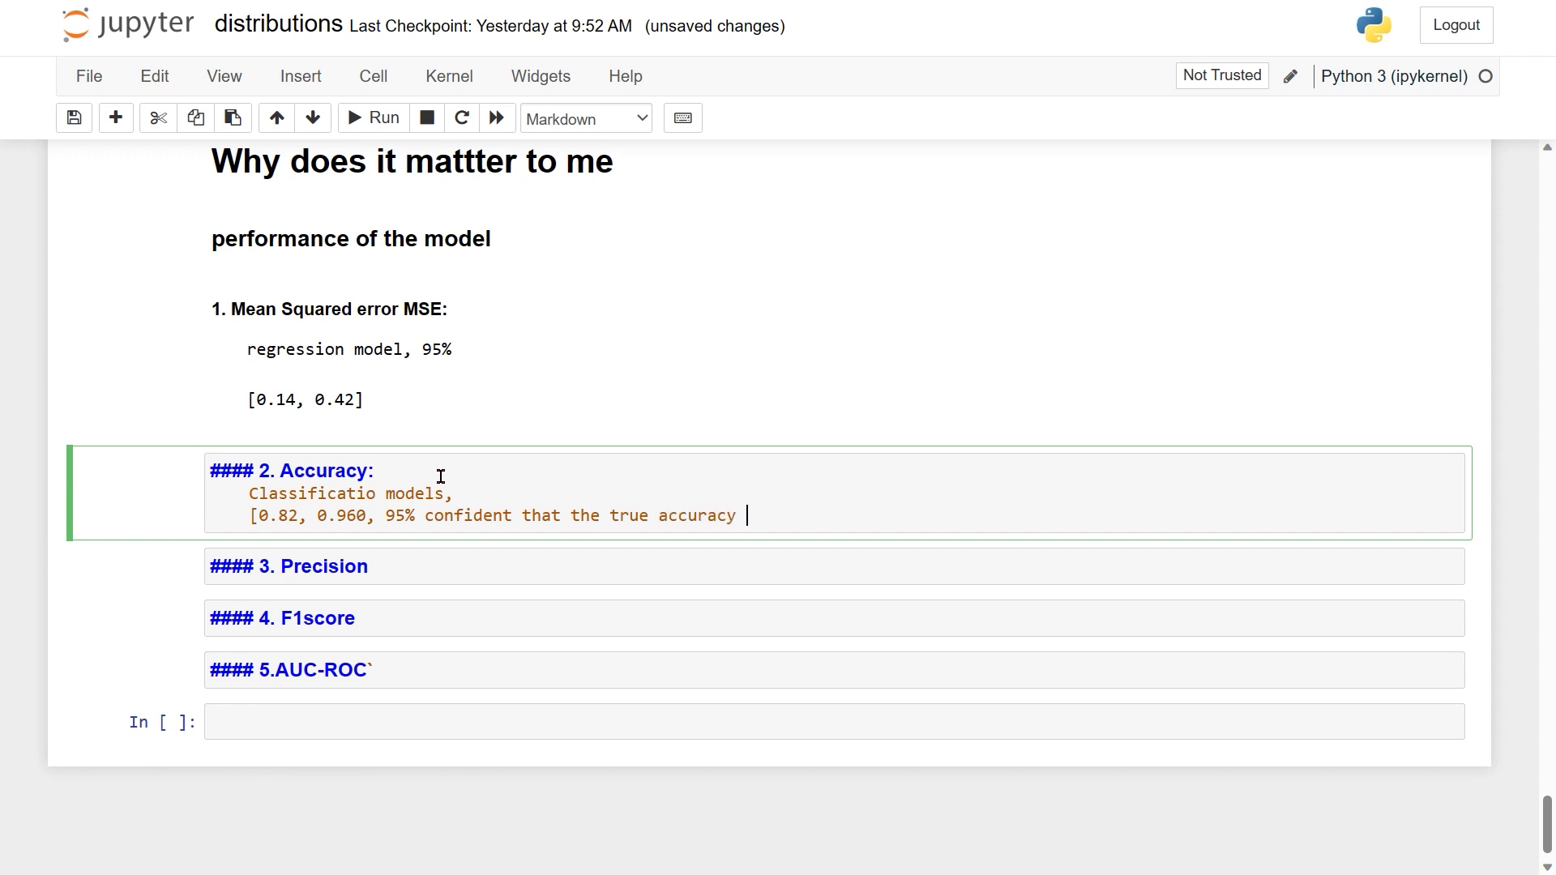
type(" of the model lies bet")
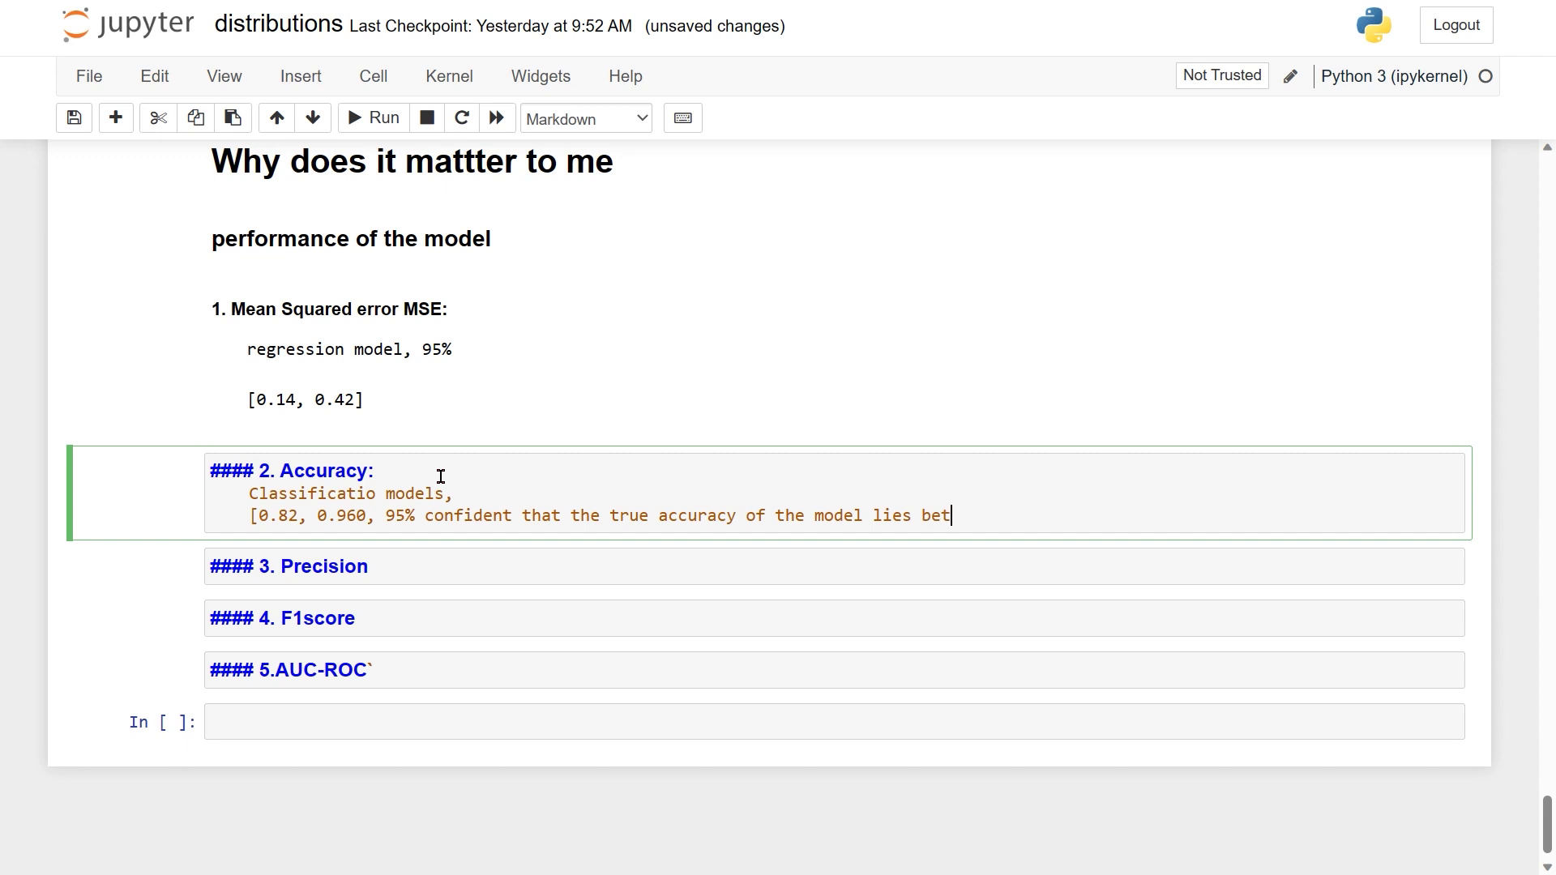
type("ween 0.82 and o.9")
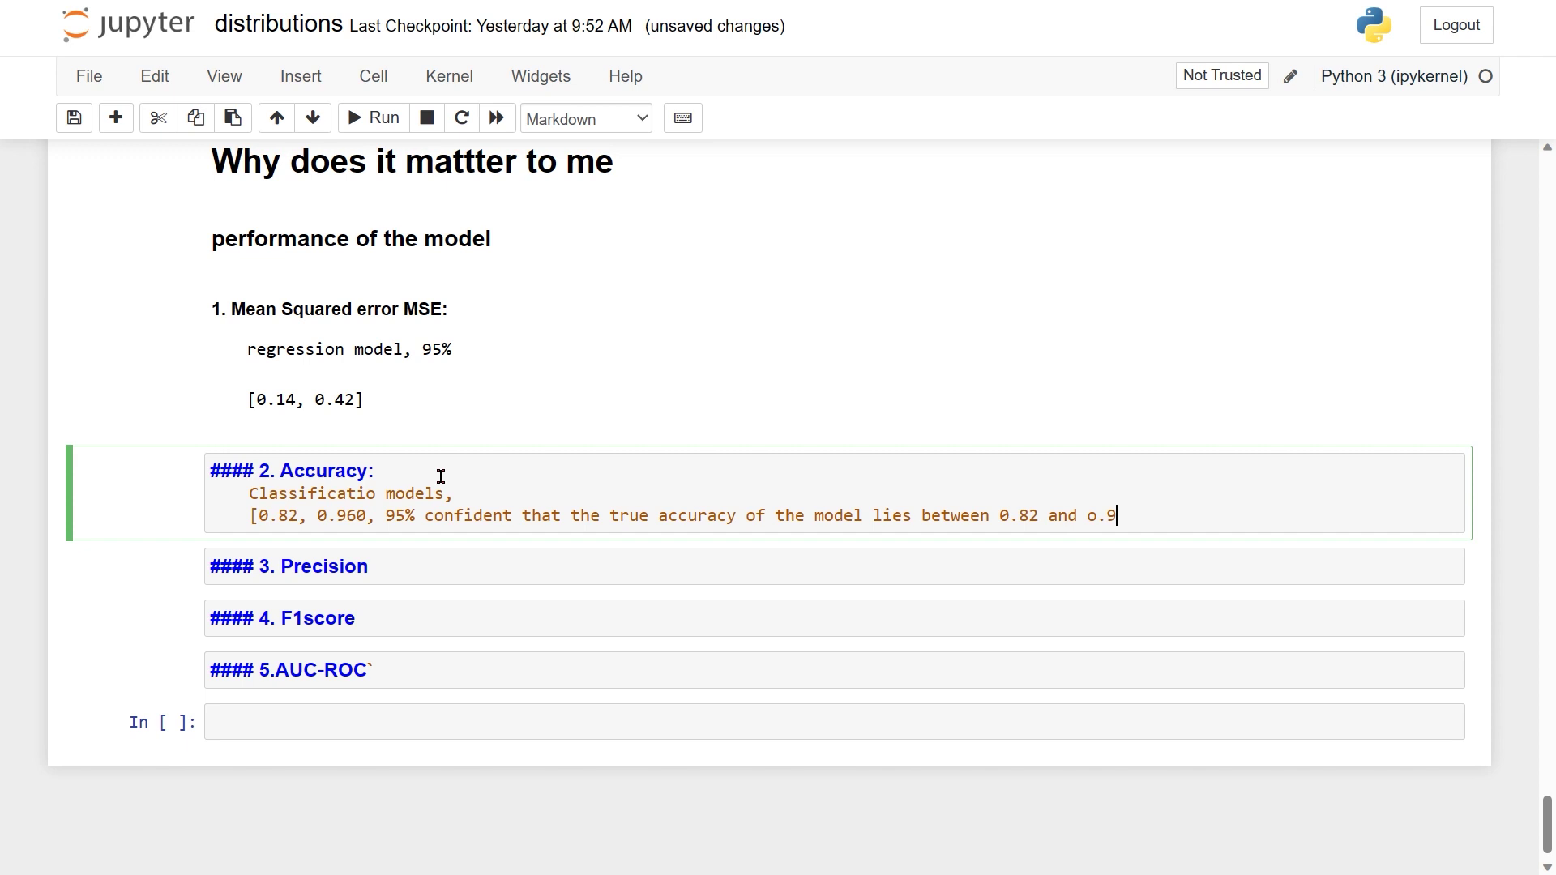
type("6")
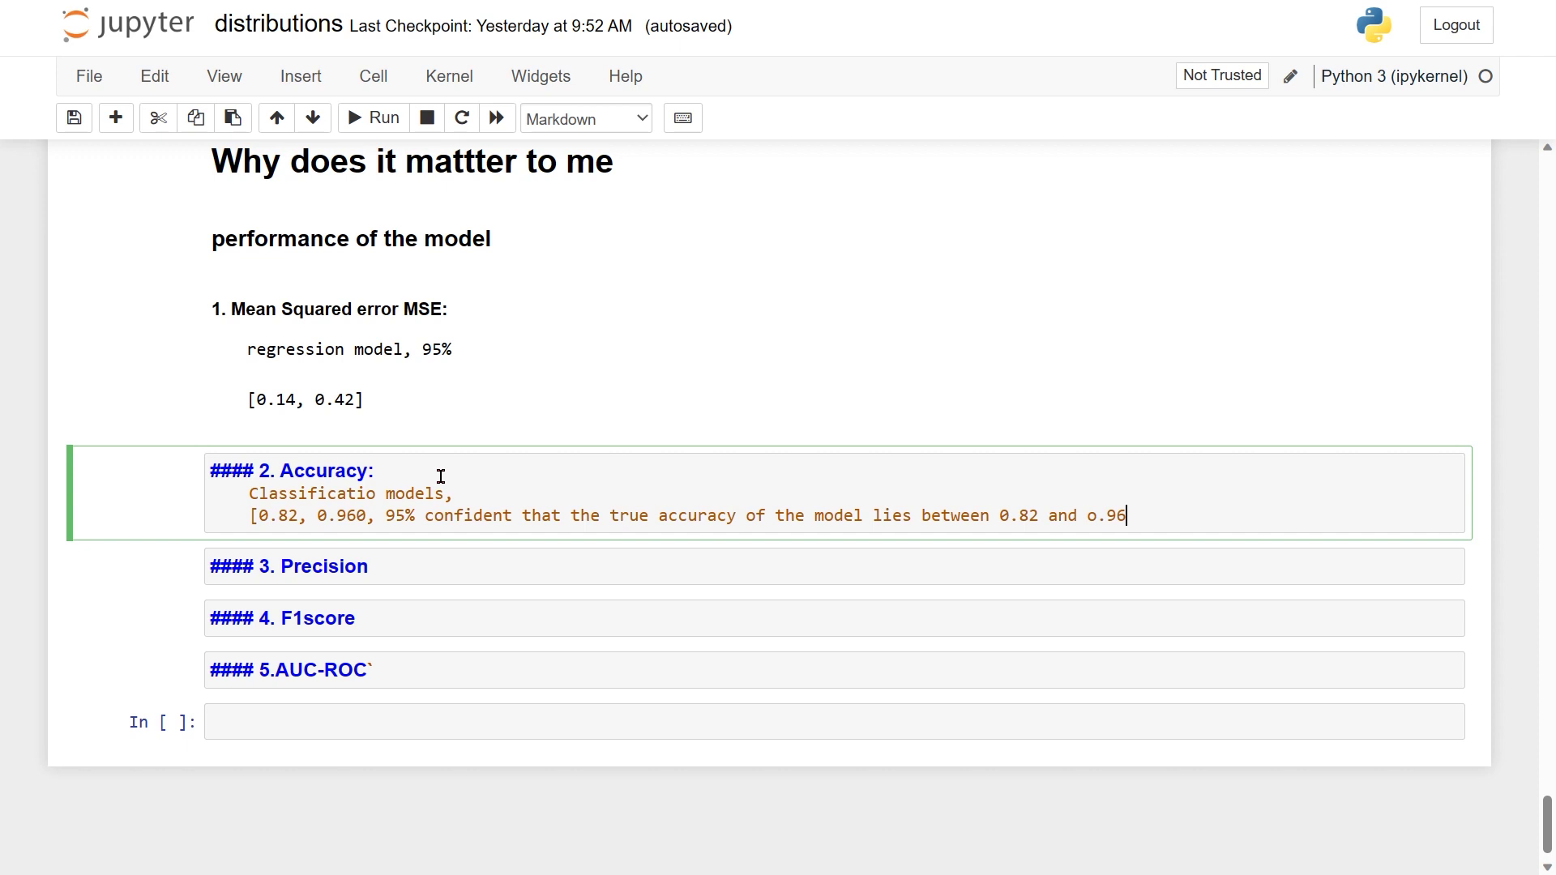
Step: Add a colon to the end of the "3. Precision" heading
left_click(441, 561)
type(":")
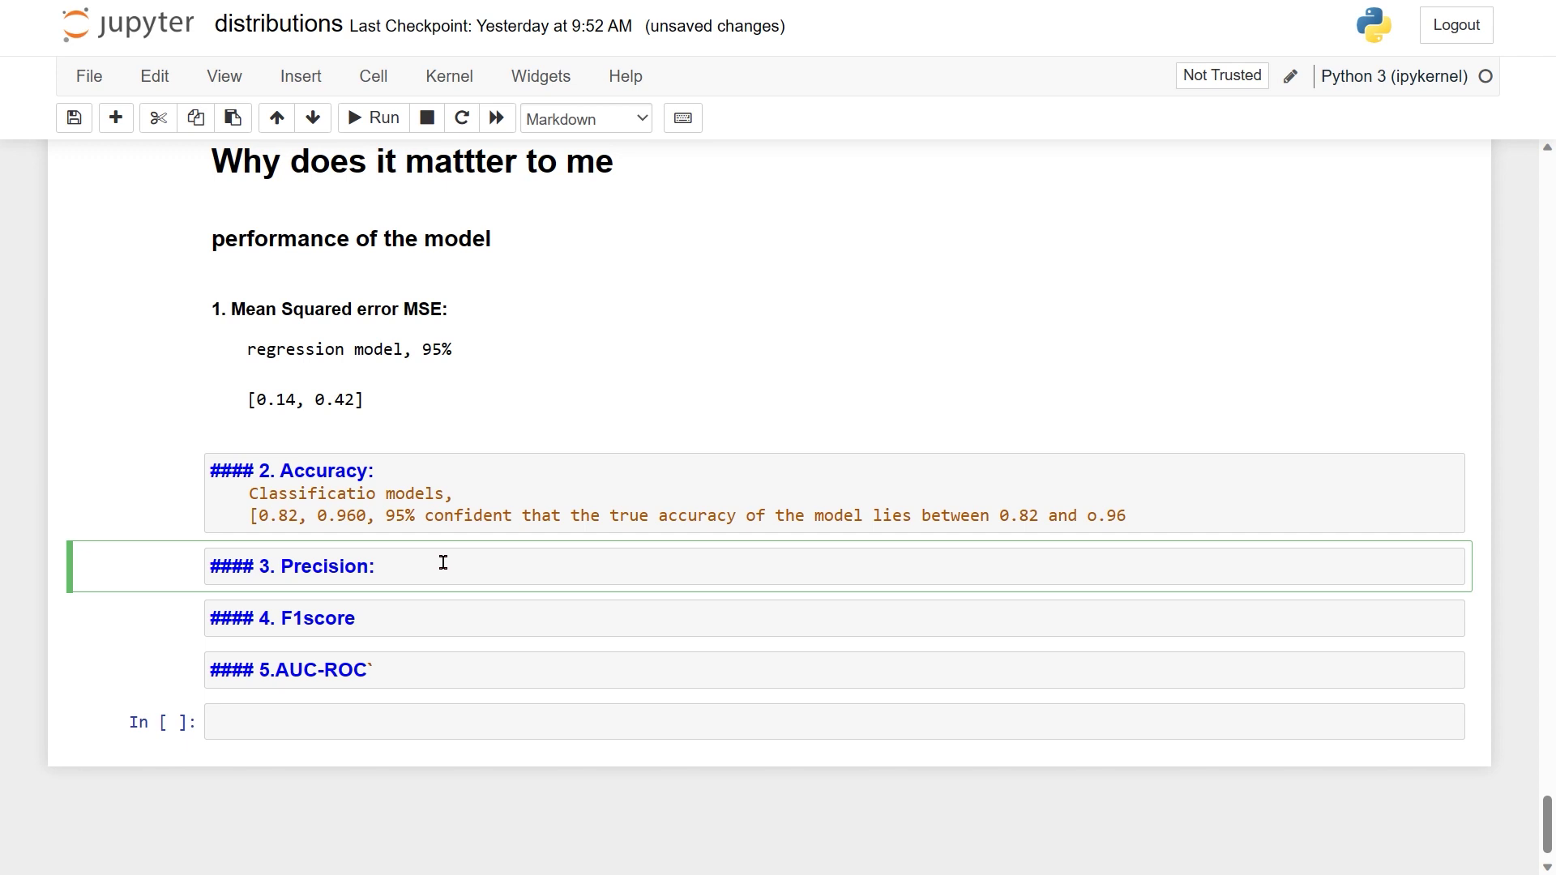
Step: Extend the AUC-ROC heading with ": binary classiffication" and put the interval "[0.82, 0.96]" on an indented line below
left_click(428, 681)
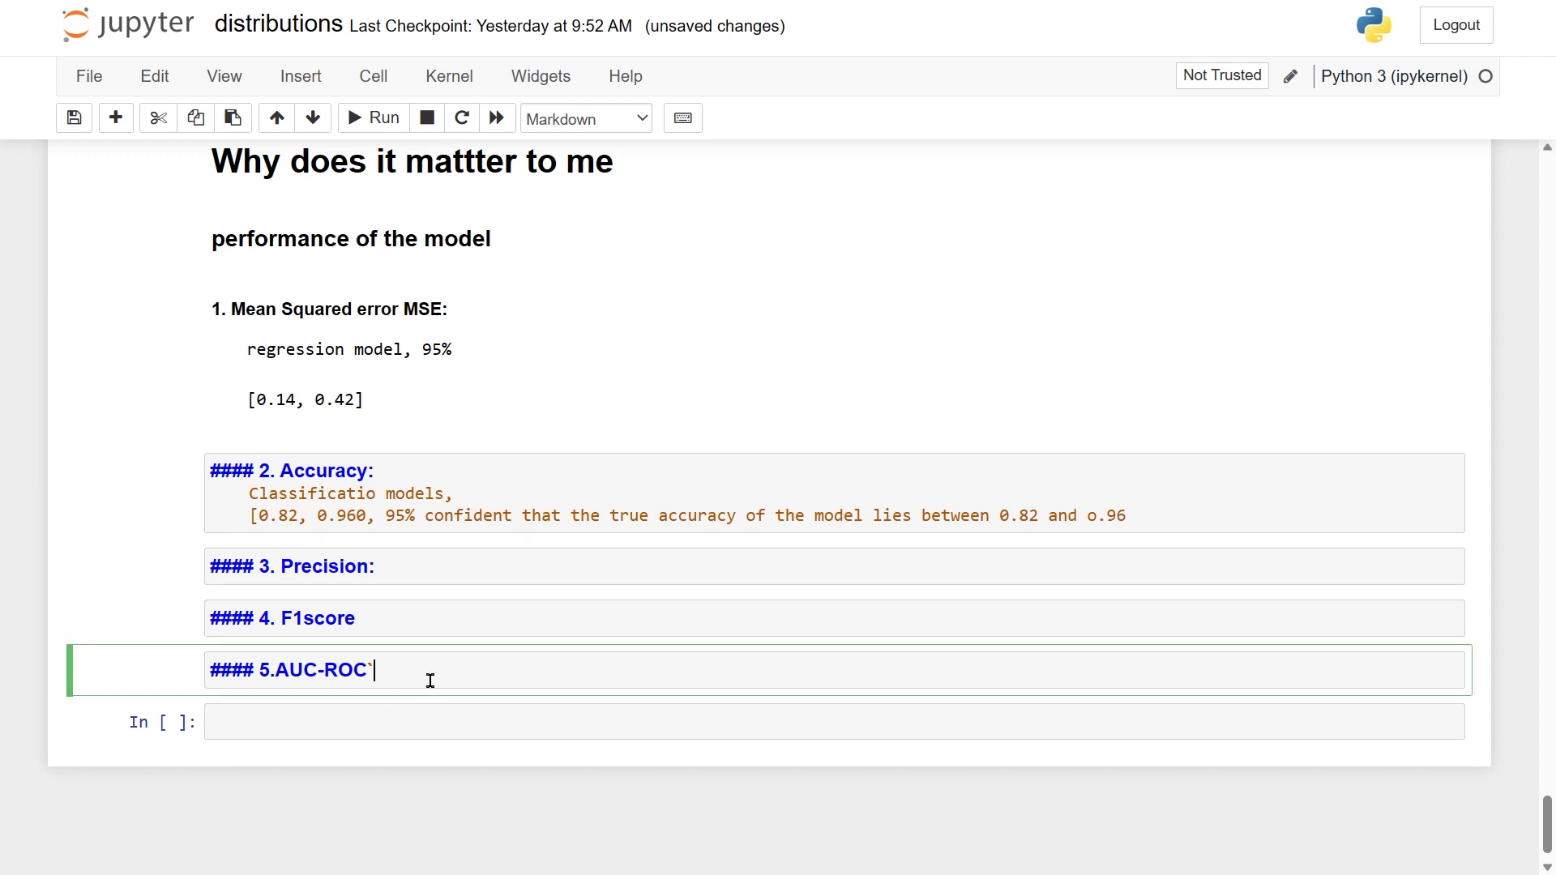
type(": binary classif")
key("BackSpace")
key("BackSpace")
type("ifc")
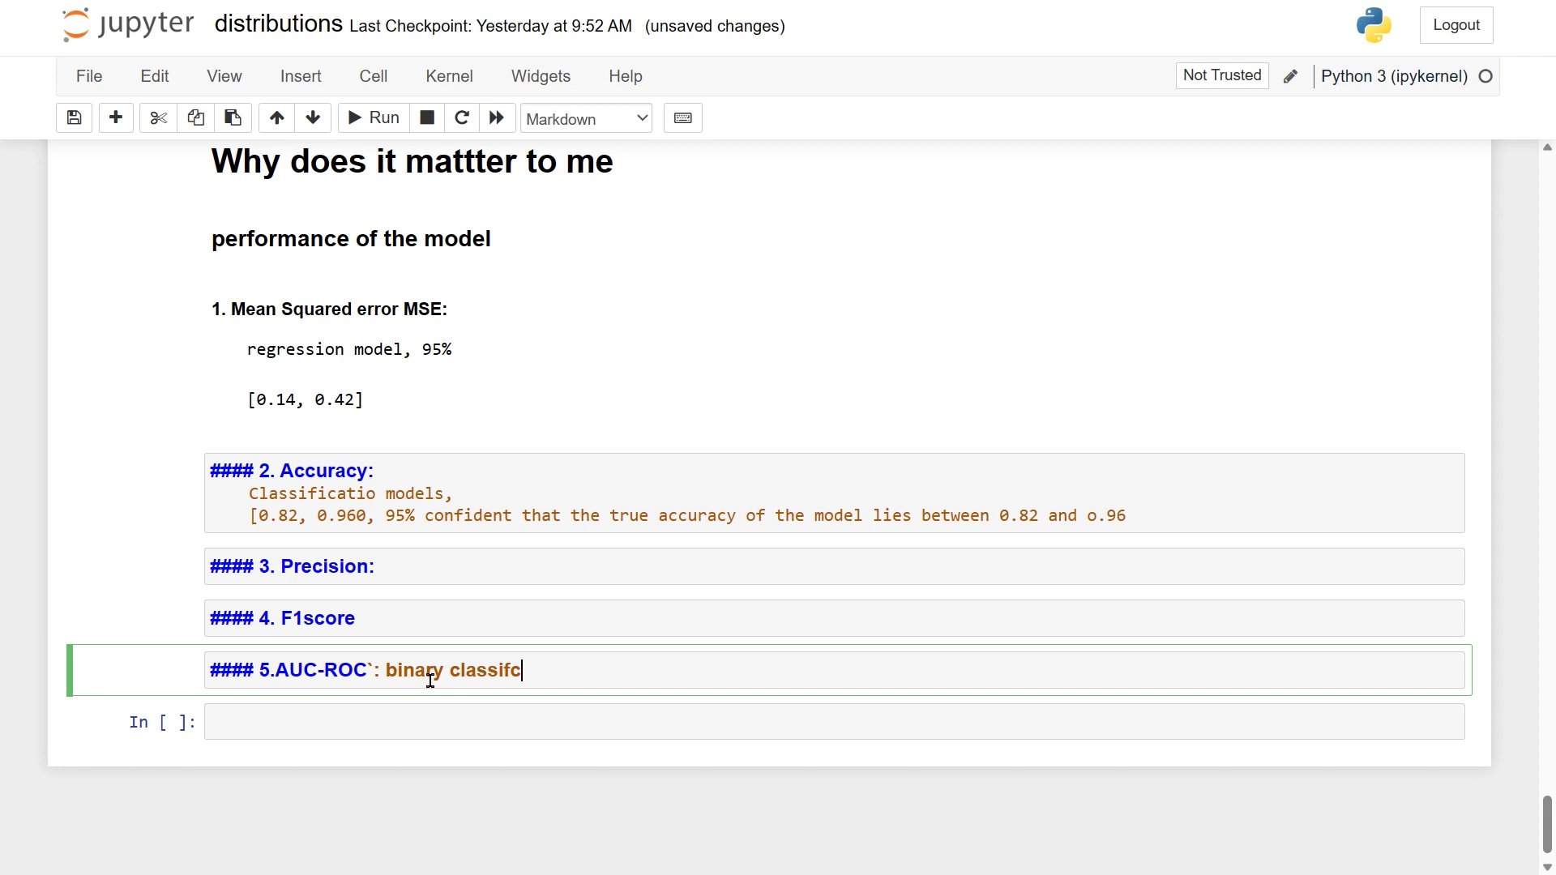
key("BackSpace")
type("fication")
key("Return")
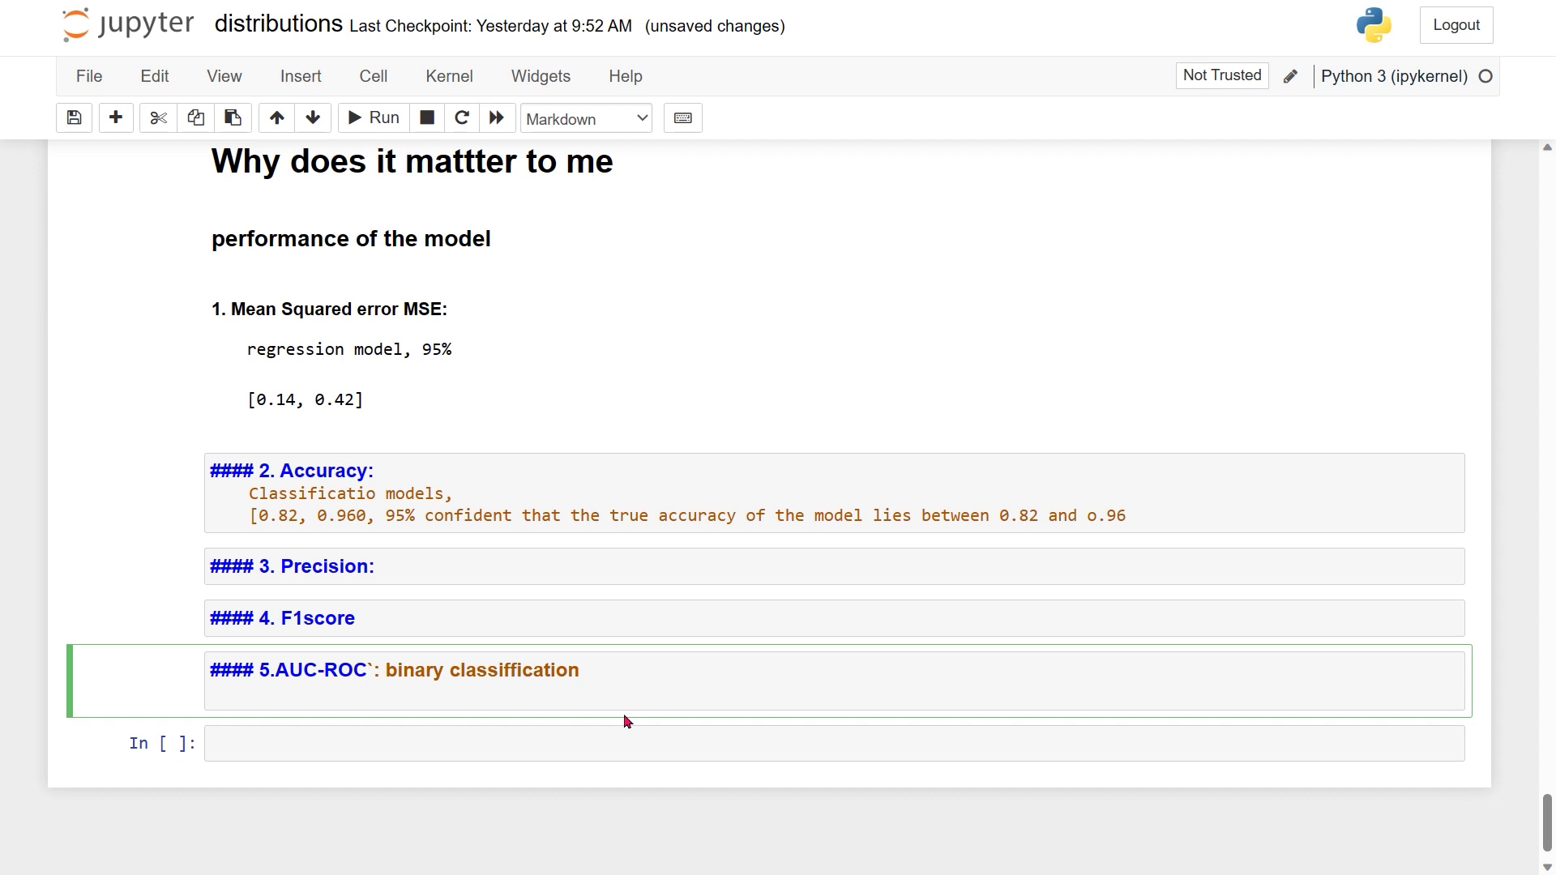
type("[0.82, 0.]")
Step: Switch to the running PowerPoint slide show on the importance of confidence intervals for data scientists
key("super")
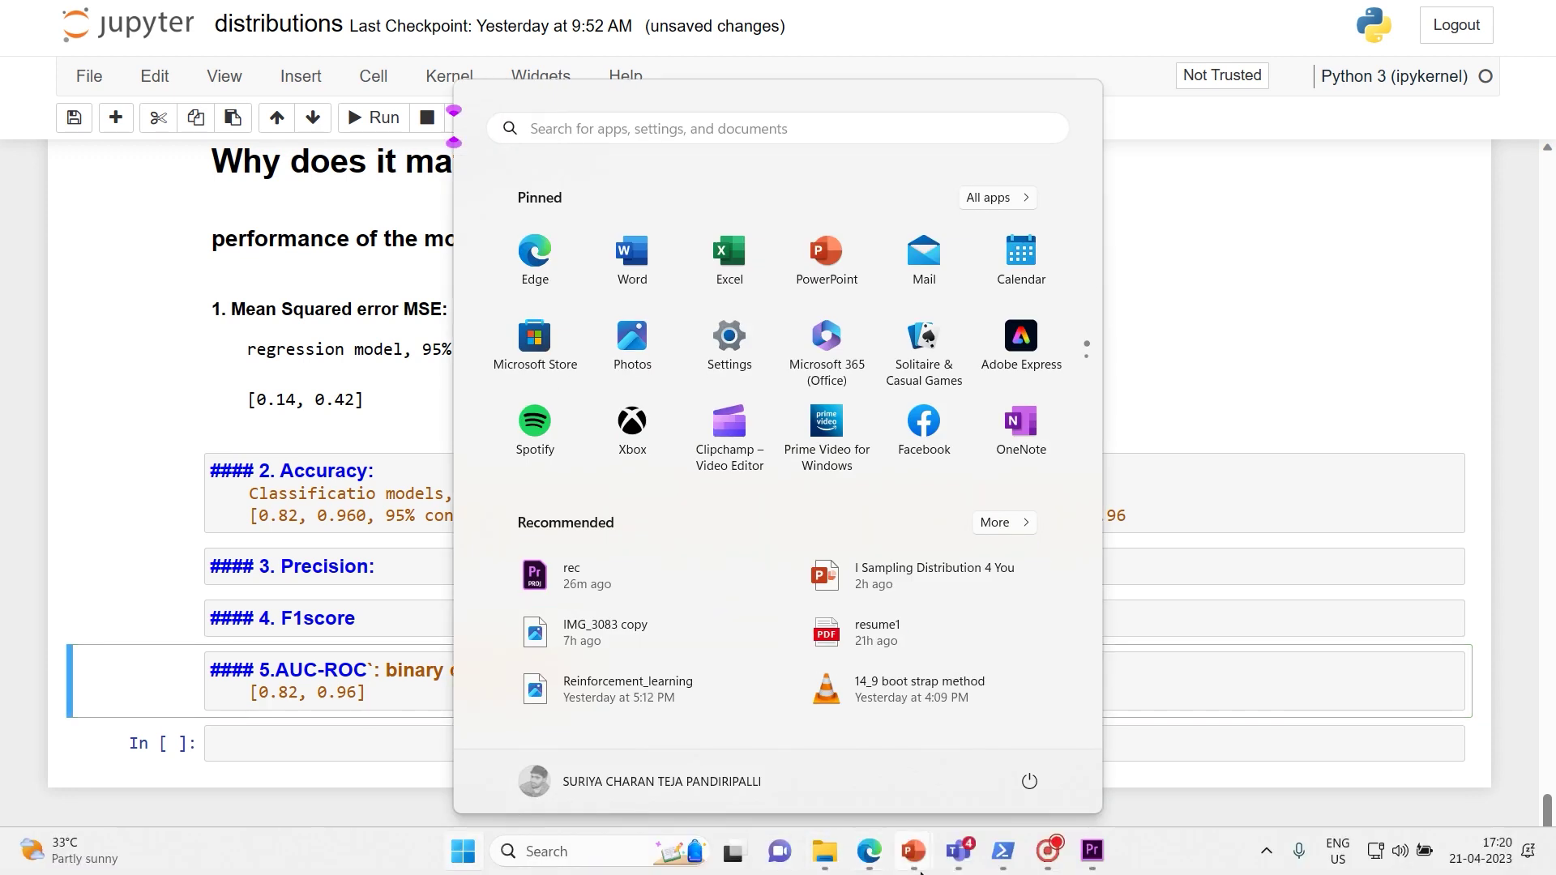
mouse_move(915, 860)
left_click(1003, 763)
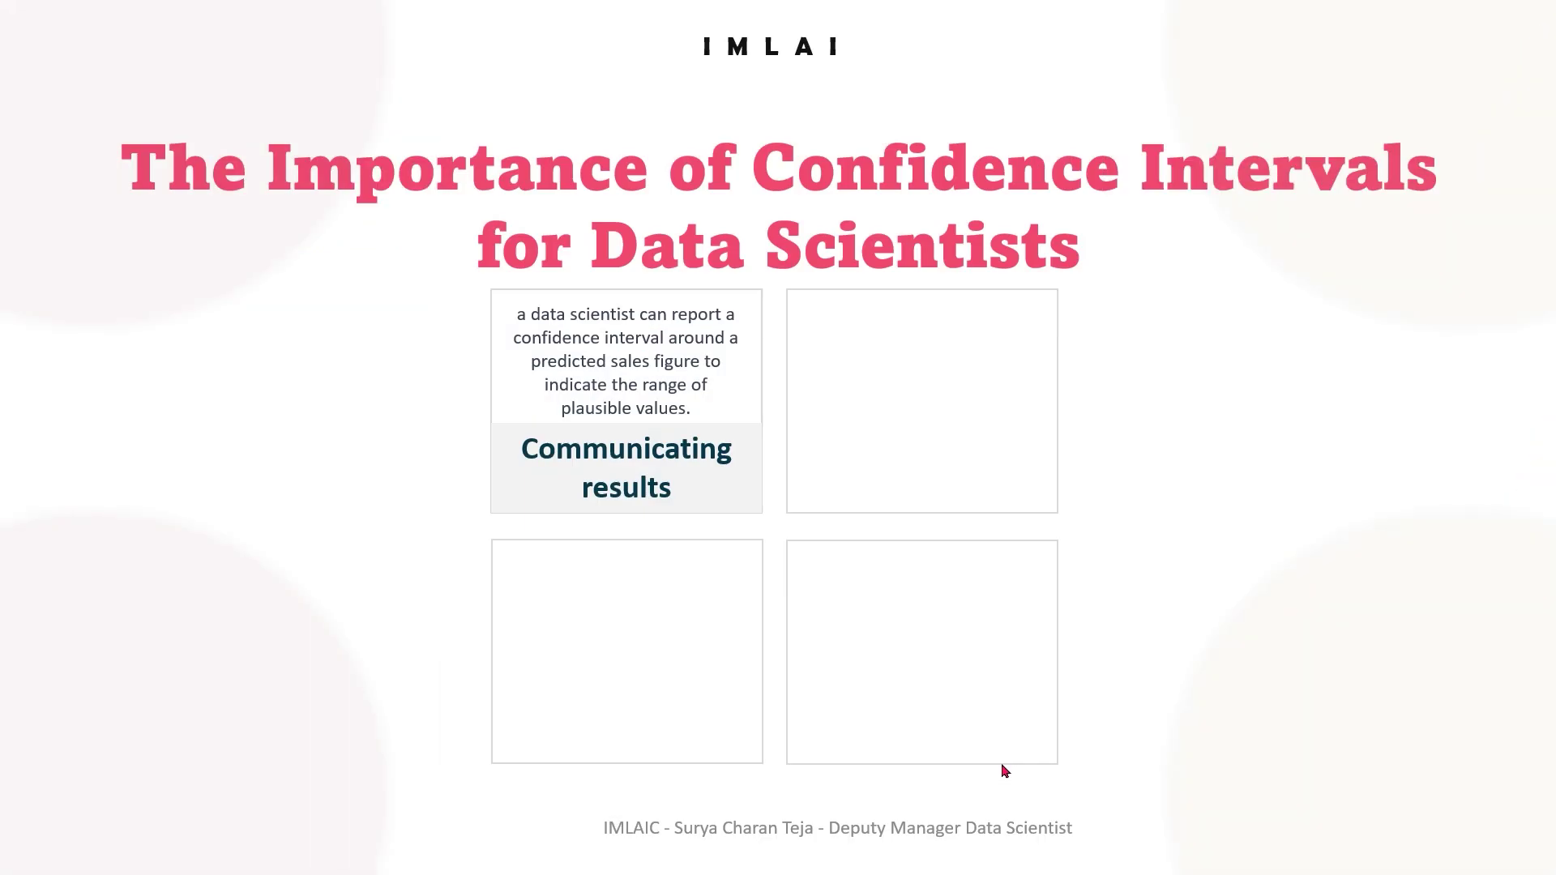